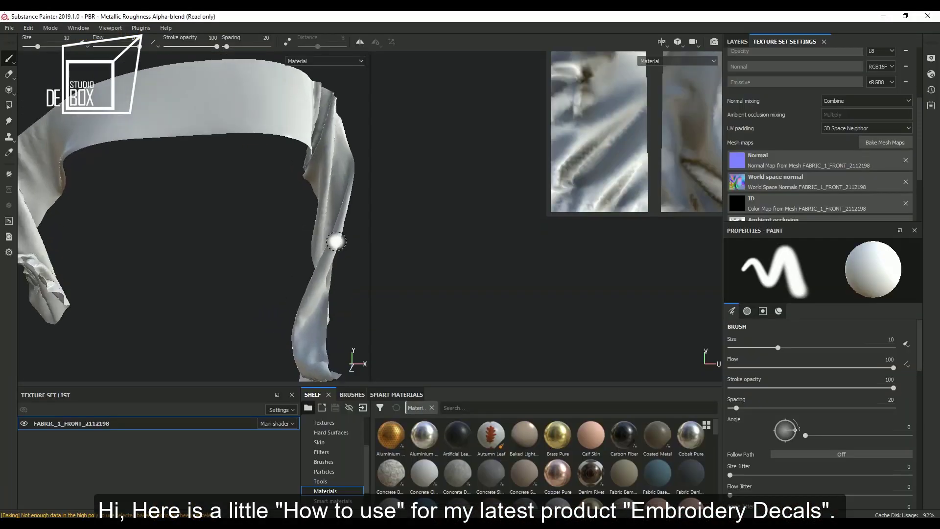
Orbit and zoom in to examine the fabric band
mouse_move(482, 249)
left_mouse_down("alt")
mouse_move(413, 244)
mouse_move(413, 231)
mouse_move(434, 235)
mouse_move(419, 308)
left_mouse_up("alt")
scroll(587, 230, "down", 3)
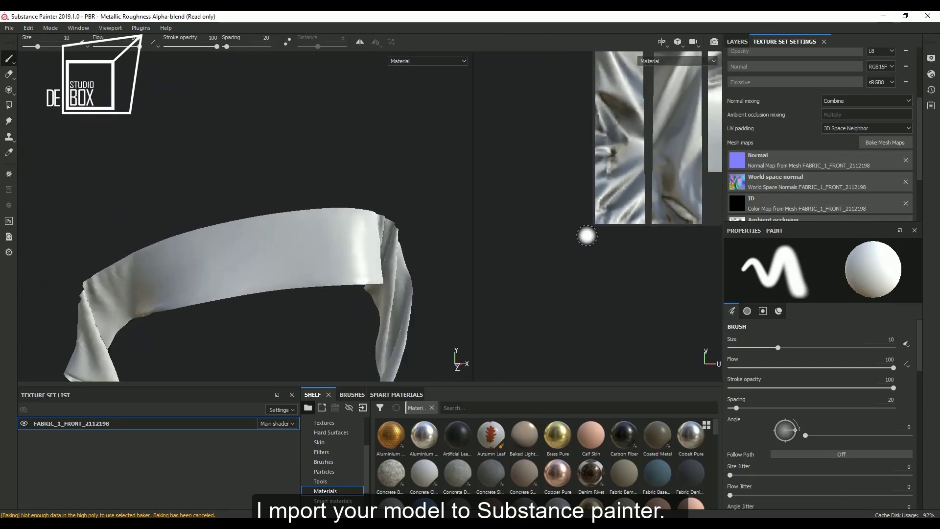
scroll(587, 230, "down", 3)
scroll(251, 255, "up", 2)
Brush a test stroke and undo it, then bring Metalic-Fabrics (20).sbsar in for import
mouse_move(250, 255)
left_mouse_down()
mouse_move(193, 254)
mouse_move(331, 255)
left_mouse_up()
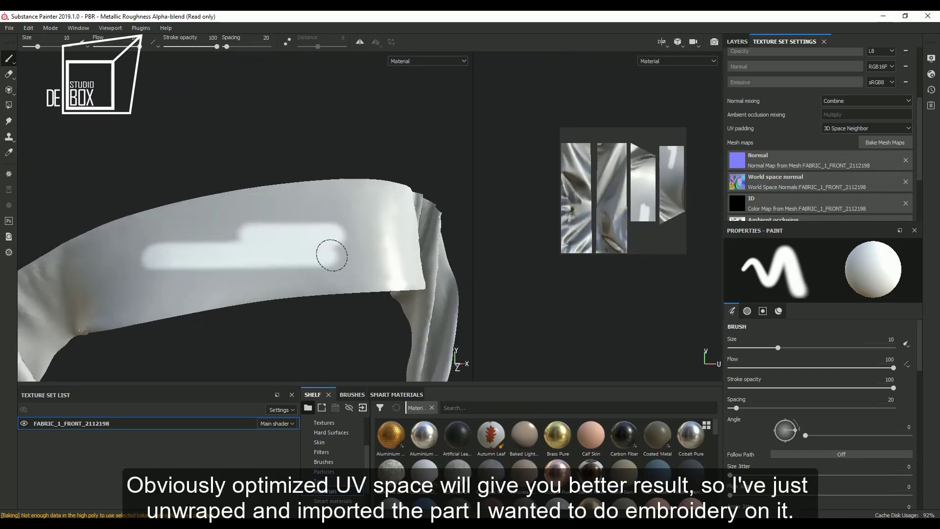
key("ctrl+z")
left_click(737, 42)
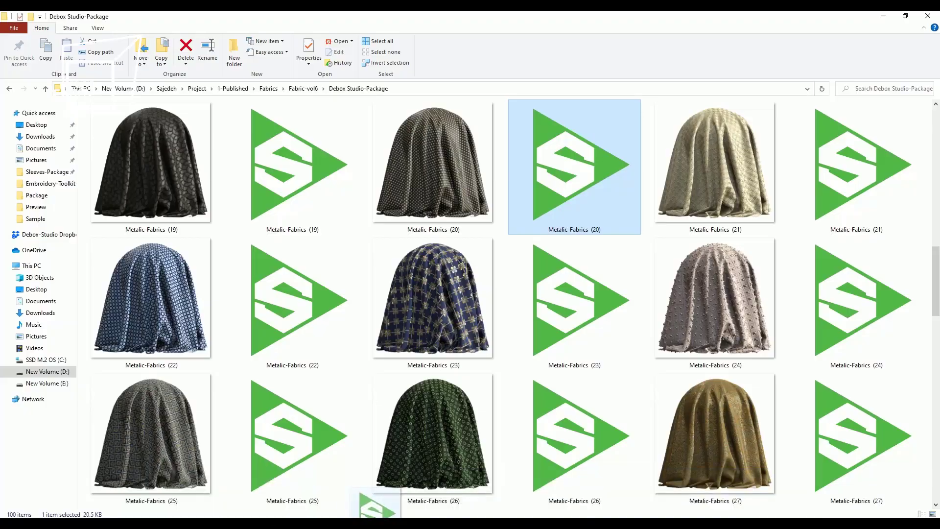
left_click_drag(550, 147, 489, 440)
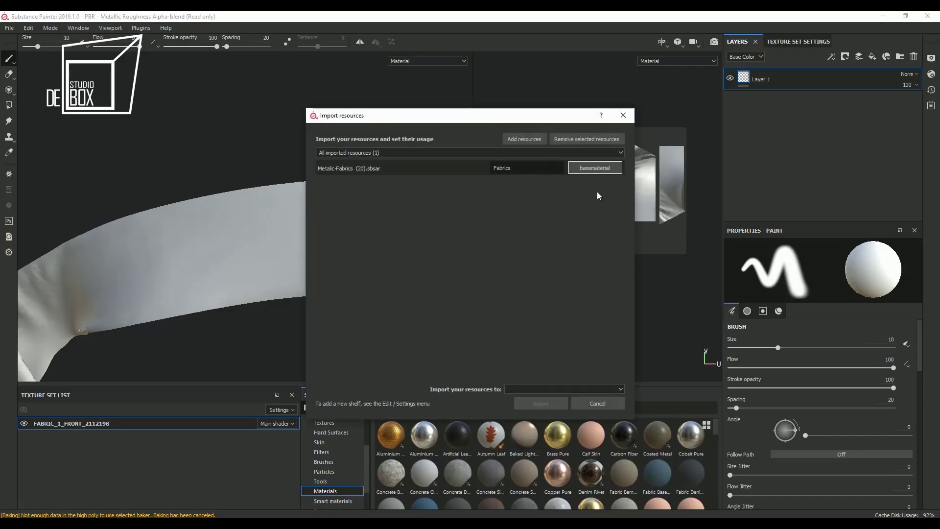
Import Metalic-Fabrics into the project and add it to the layer stack as a fill layer
left_click(565, 387)
left_click(568, 403)
left_click(541, 402)
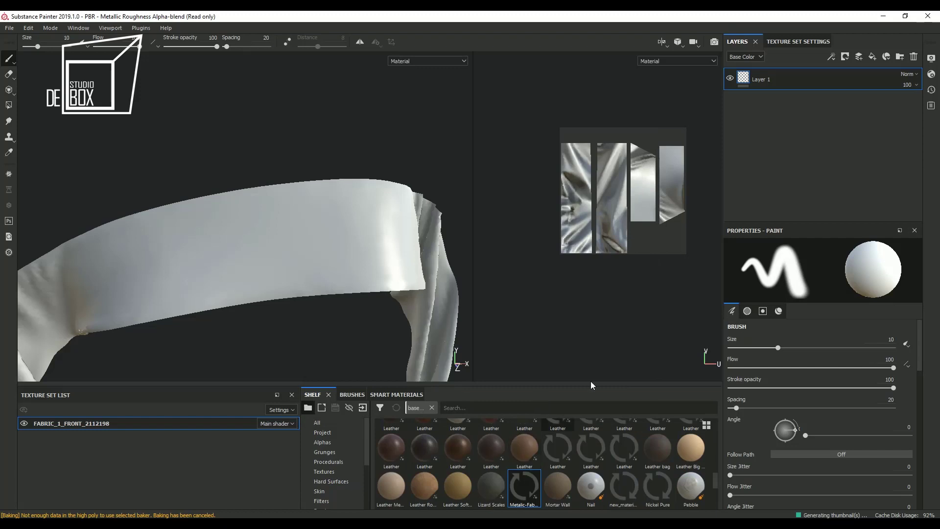
mouse_move(524, 487)
left_mouse_down()
mouse_move(777, 69)
mouse_move(800, 69)
left_mouse_up()
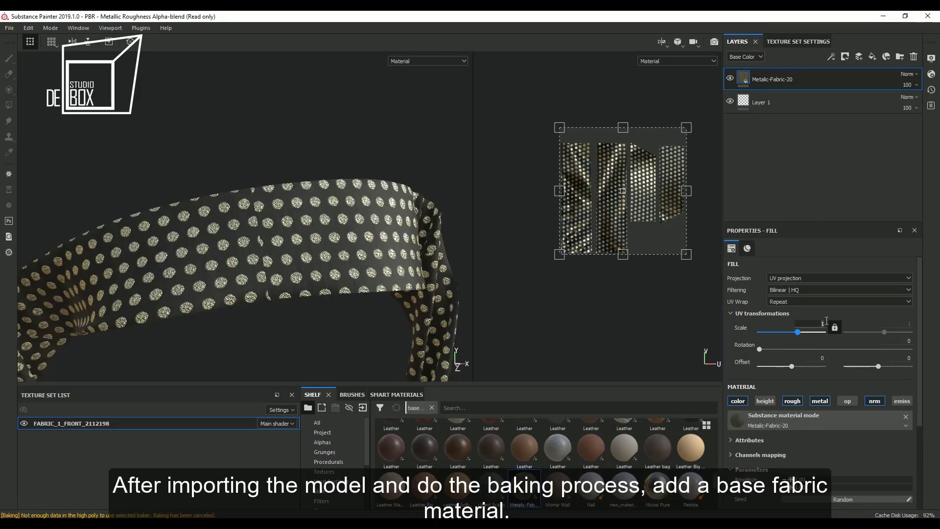
Set the fabric tiling scale to 3 and check the denser dots
type("3")
key("Return")
mouse_move(292, 287)
left_mouse_down("alt")
mouse_move(337, 257)
mouse_move(302, 266)
left_mouse_up("alt")
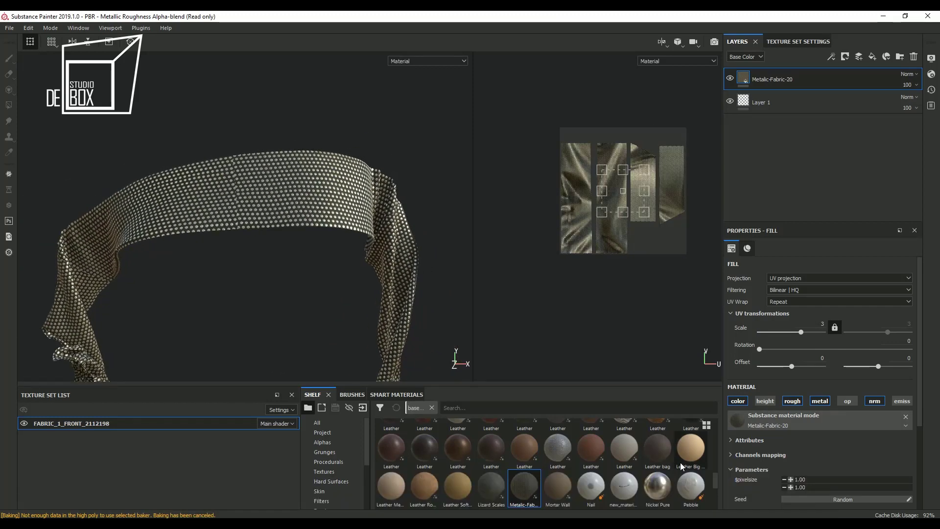
scroll(815, 404, "down", 3)
Darken Embroidery_Color to near black and set UV Scale to 2.14
left_click(812, 412)
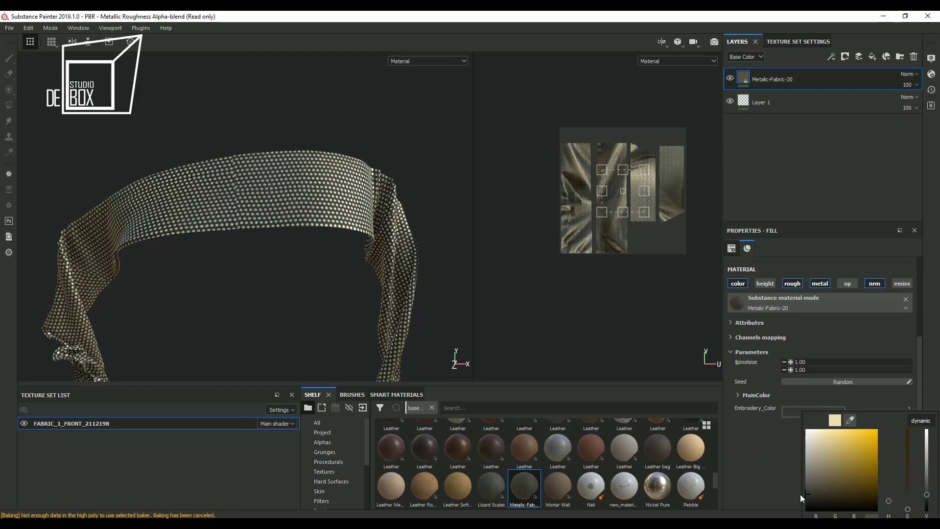
left_click_drag(799, 494, 806, 497)
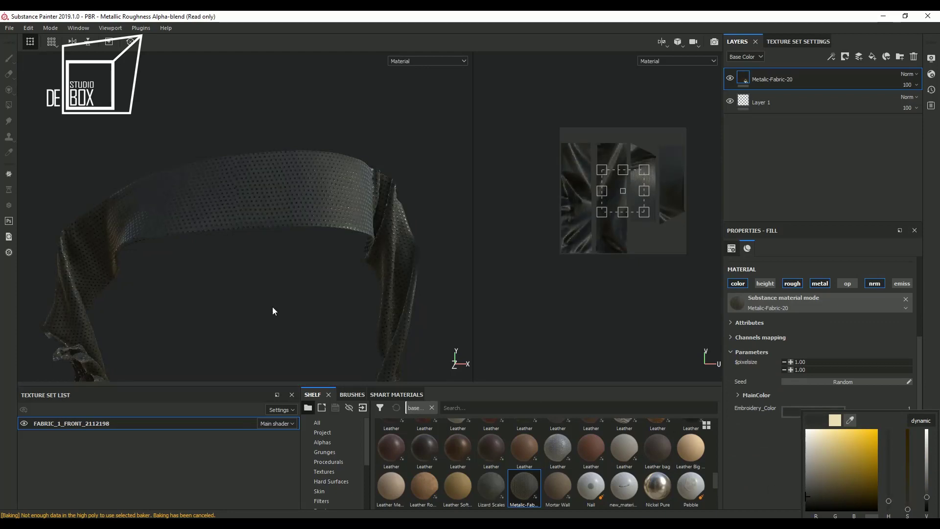
mouse_move(272, 307)
left_mouse_down("alt")
mouse_move(362, 218)
mouse_move(278, 219)
mouse_move(305, 265)
left_mouse_up("alt")
scroll(278, 218, "down", 5)
scroll(305, 265, "up", 3)
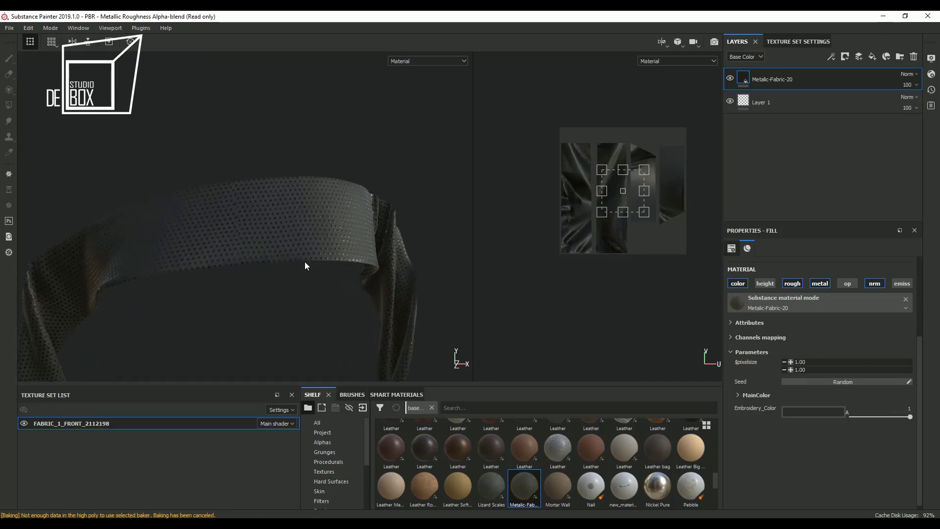
scroll(822, 319, "up", 3)
left_click_drag(789, 332, 800, 332)
left_click_drag(331, 315, 318, 311, "alt")
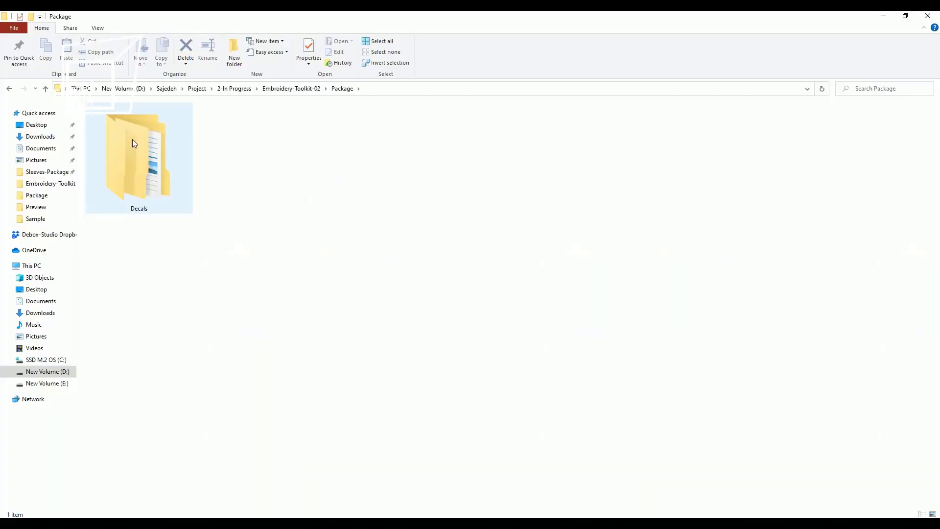
Browse into Decals > Multicolor > Flowers in File Explorer
double_click(132, 139)
double_click(128, 132)
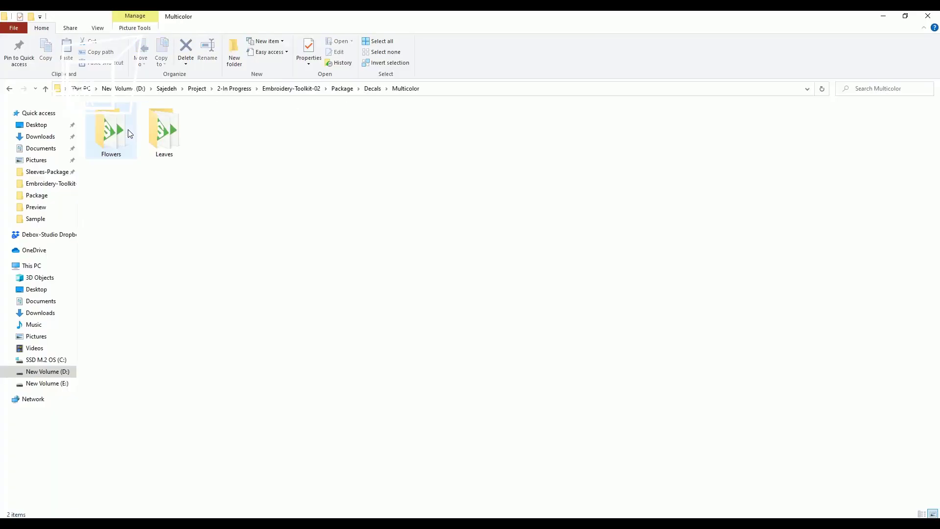
double_click(127, 128)
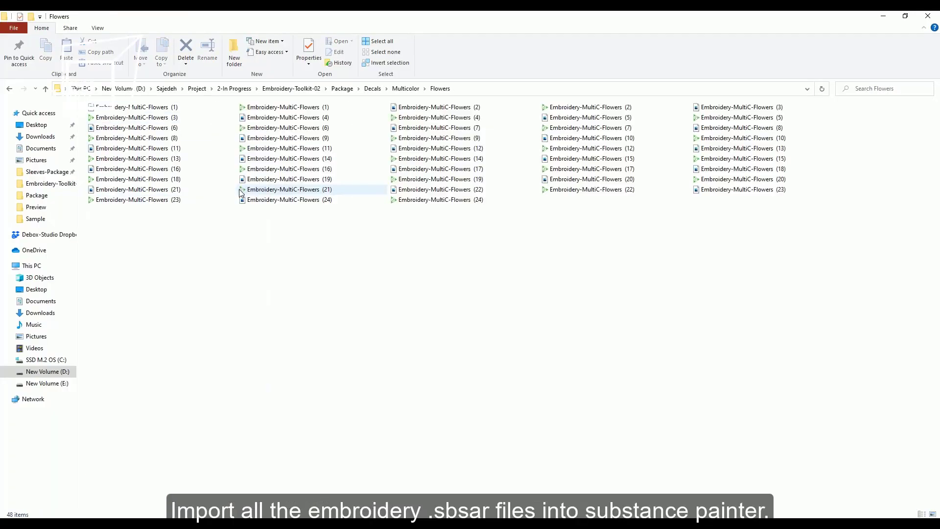
scroll(239, 192, "up", 3, "ctrl")
scroll(239, 192, "up", 2, "ctrl")
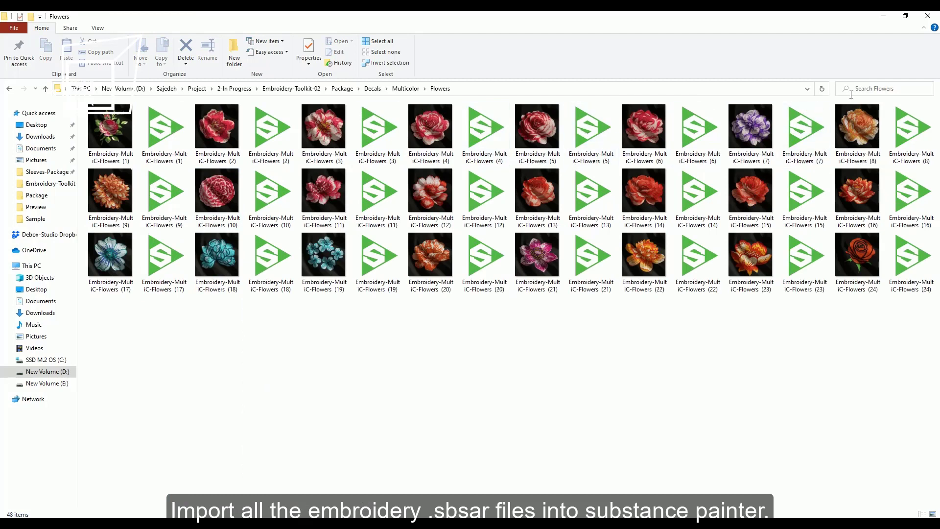
Search Decals for "sbsar" and drop all 50 results into Substance Painter
left_click(8, 89)
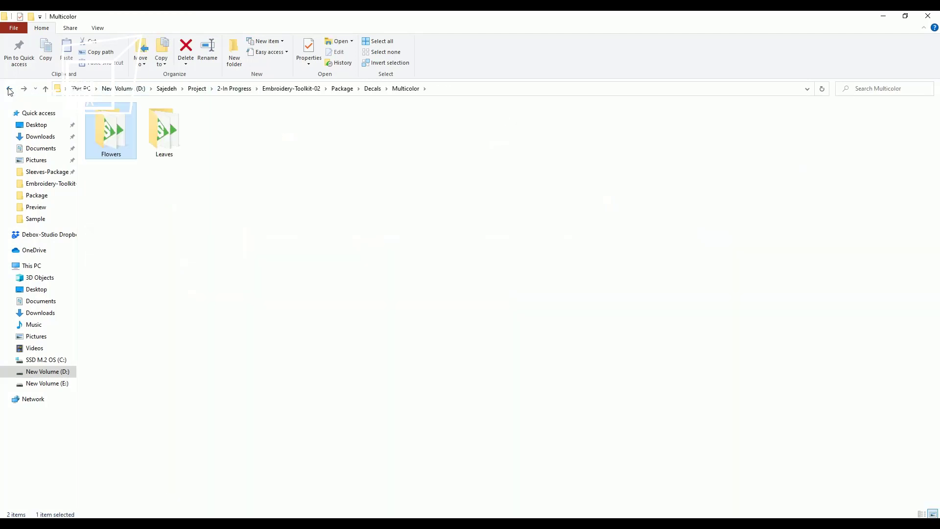
left_click(909, 89)
type("sbsar")
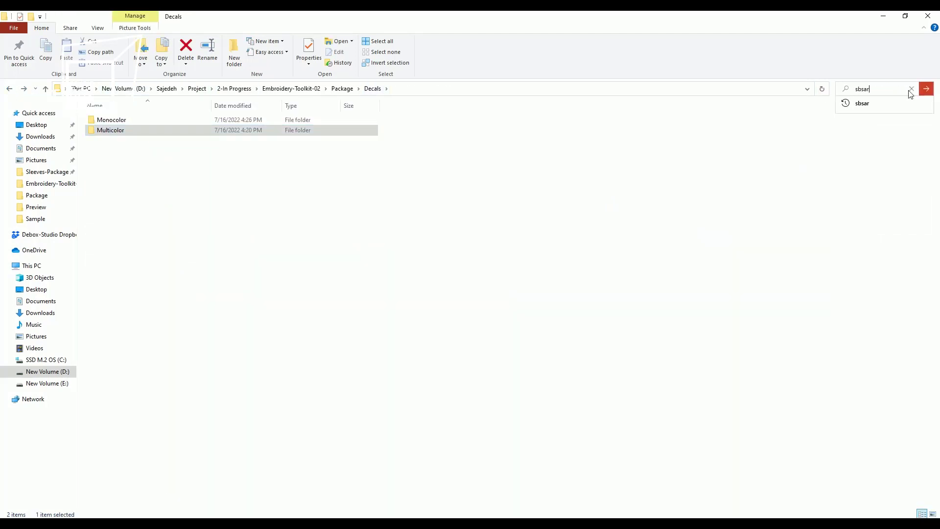
key("ctrl+a")
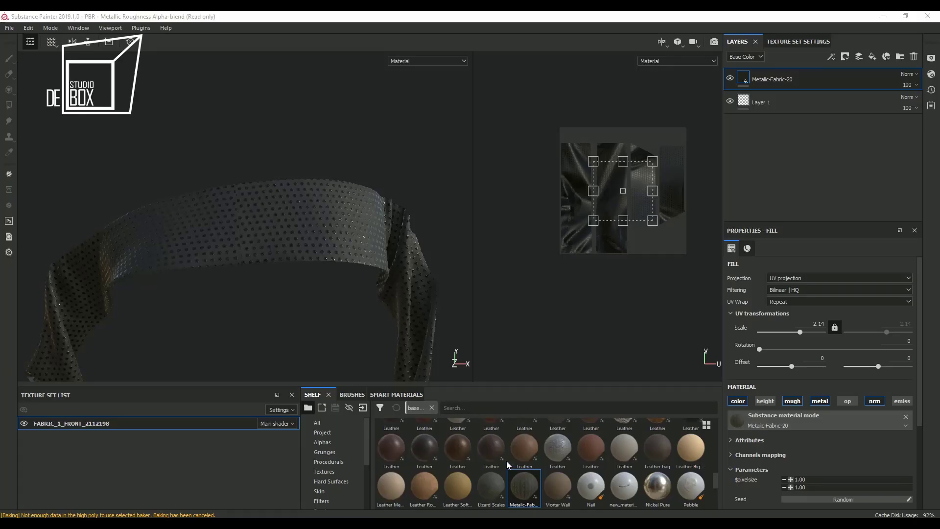
left_click_drag(377, 512, 506, 460)
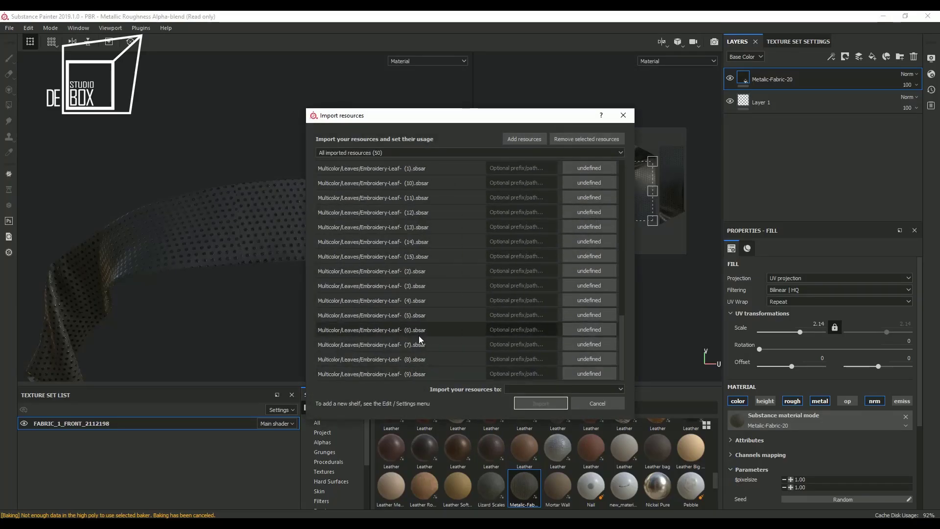
Import all 50 archives into the current project with usage set to basematerial
left_click(591, 169)
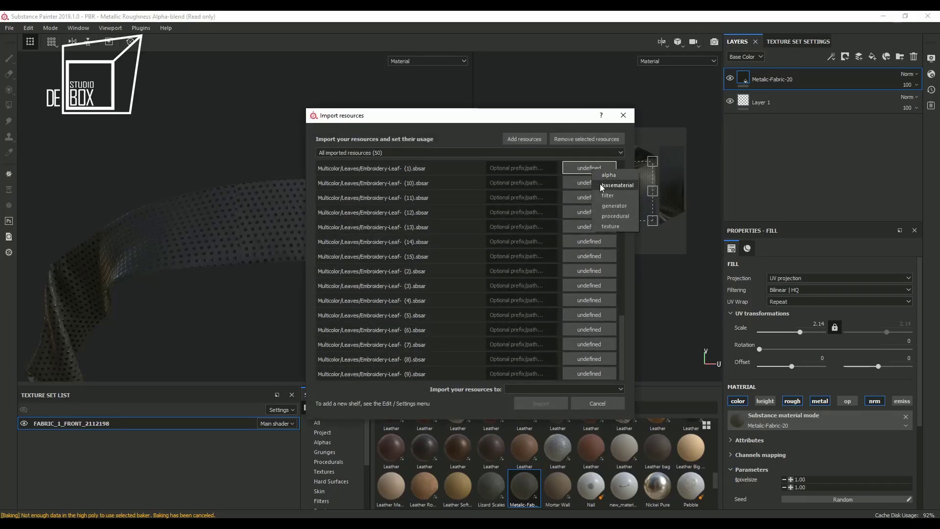
left_click(600, 186)
left_click(534, 391)
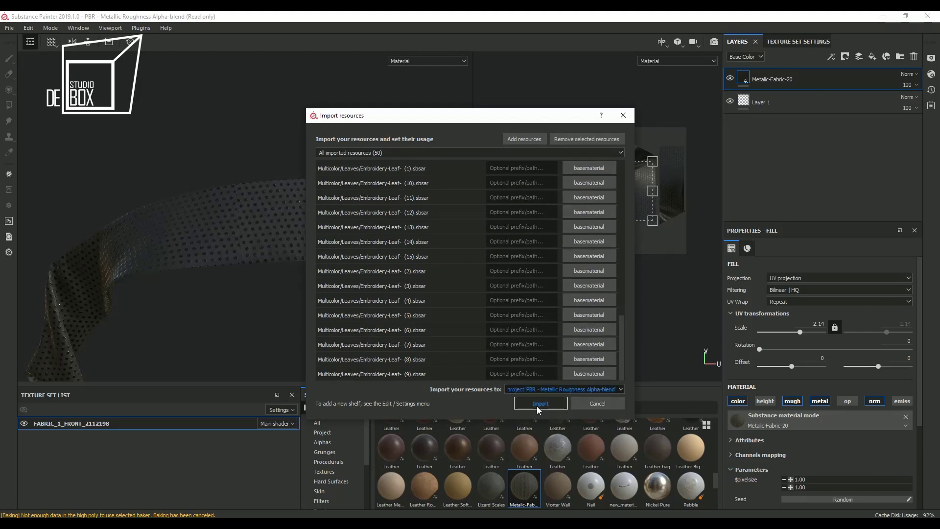
left_click(536, 406)
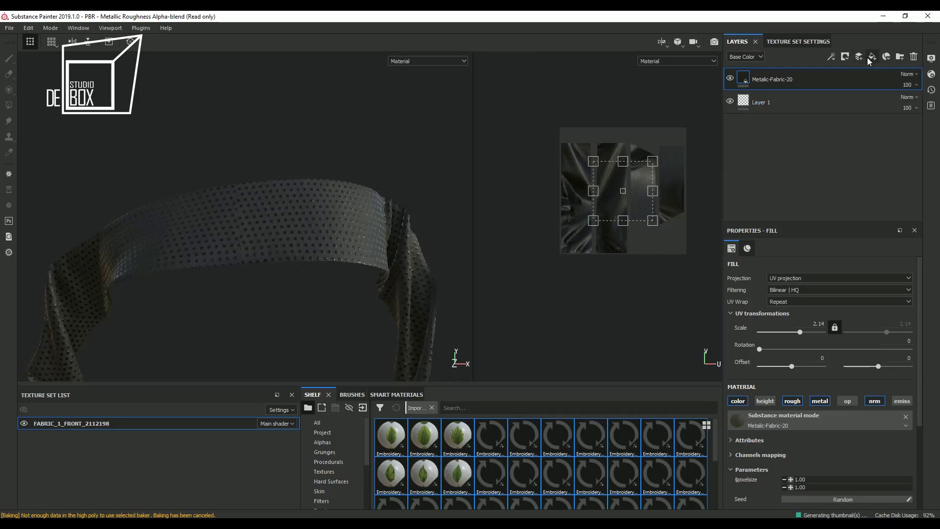
Add Embroidery-Decals-Leaf-04 as a non-wrapping, height-off leaf decal scaled to 4.415
key("ctrl+shift+n")
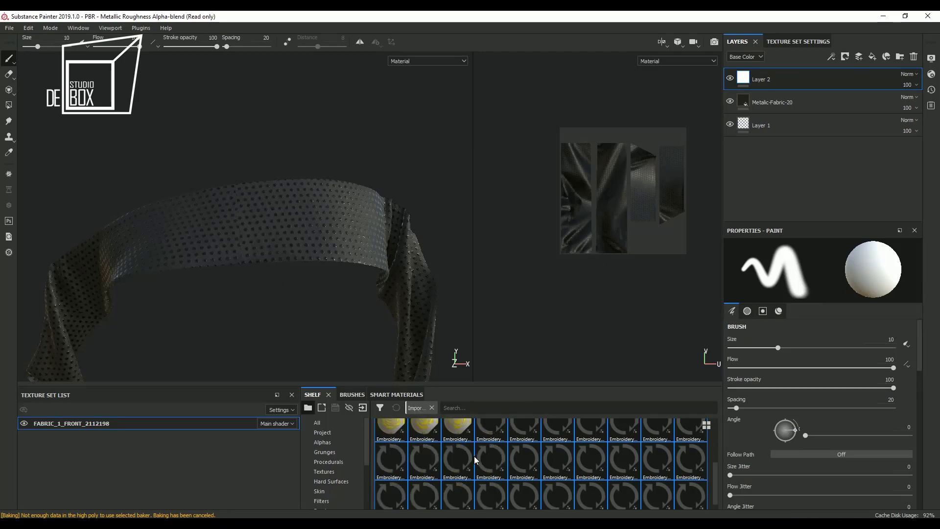
left_click_drag(487, 444, 304, 241)
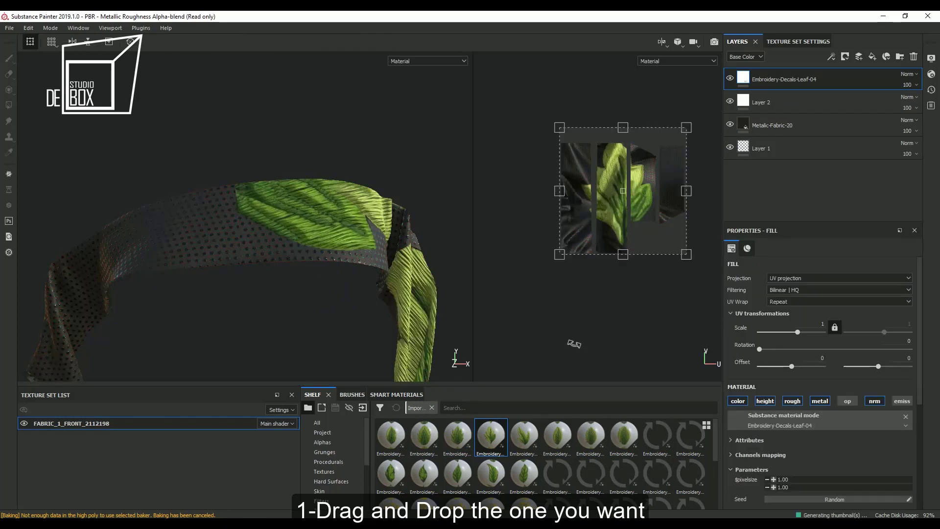
left_click(809, 302)
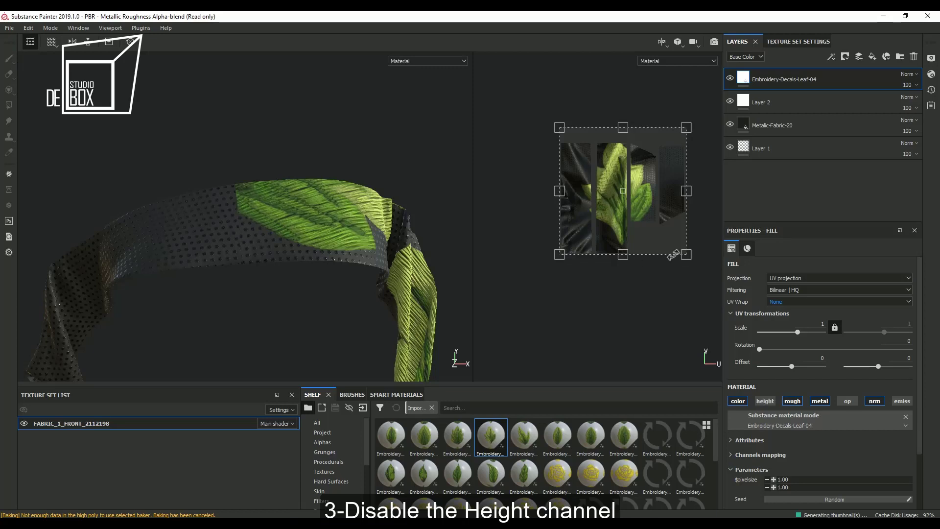
mouse_move(685, 254)
left_mouse_down()
mouse_move(578, 155)
mouse_move(689, 236)
left_mouse_up()
scroll(578, 154, "up", 2)
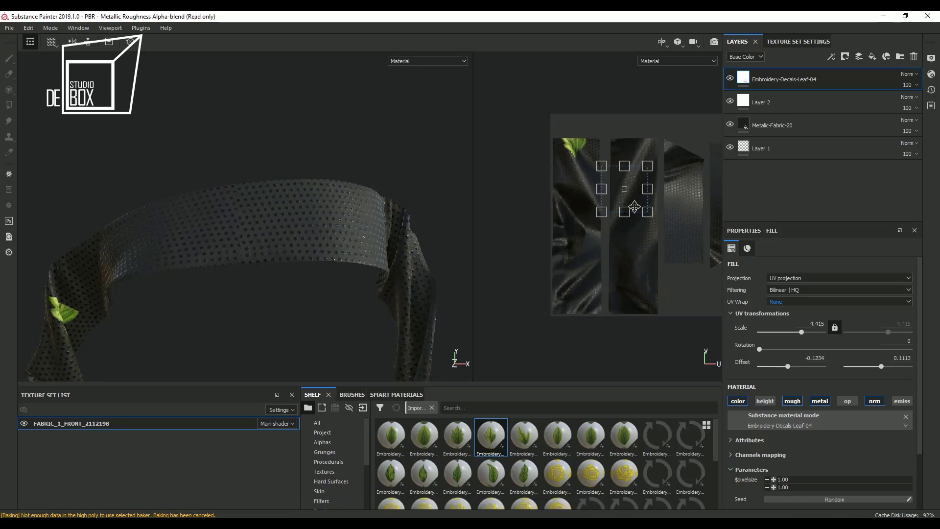
Position the leaf decal on the band's front and tilt it slightly
left_click_drag(296, 247, 275, 279, "alt")
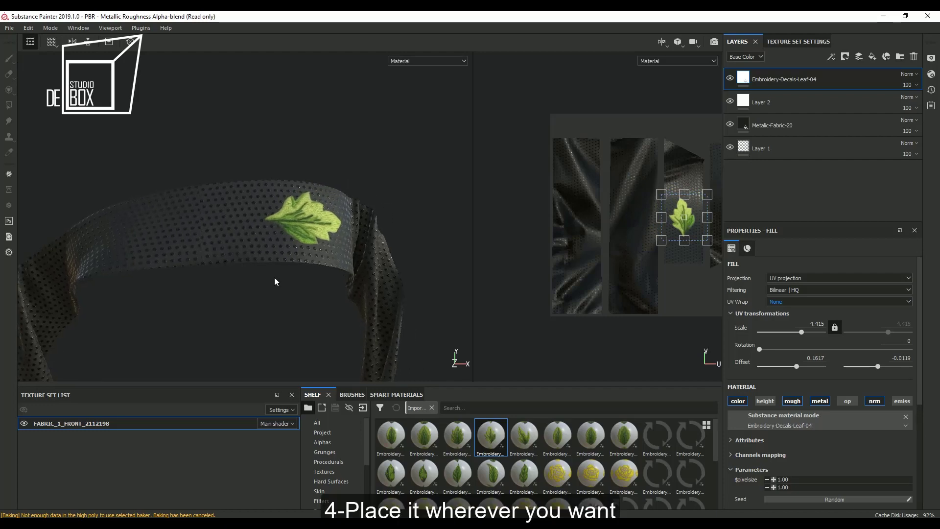
left_click_drag(652, 265, 659, 268)
scroll(658, 268, "up", 2)
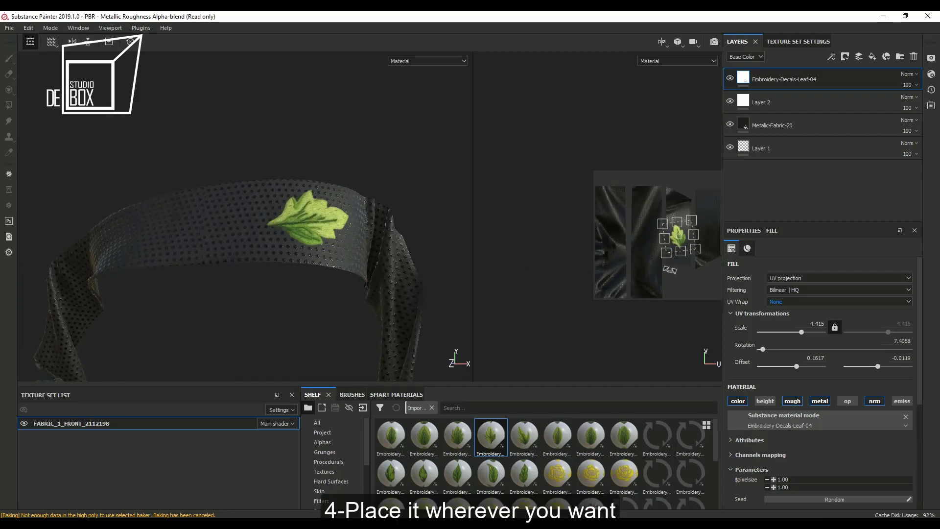
scroll(636, 281, "up", 2)
scroll(612, 296, "up", 2)
scroll(587, 311, "up", 2)
scroll(587, 311, "down", 3)
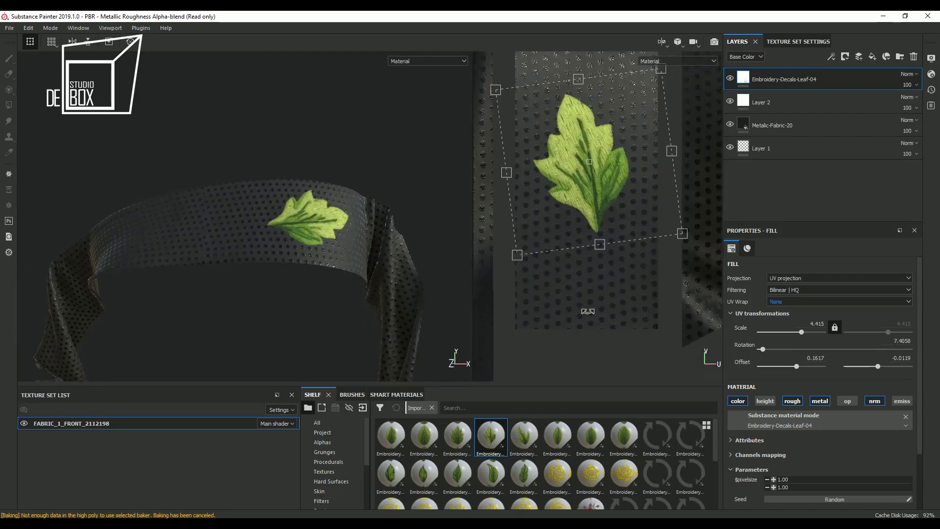
scroll(587, 294, "down", 1)
Set the leaf layer's Normal channel blend mode to Normal
left_click(744, 57)
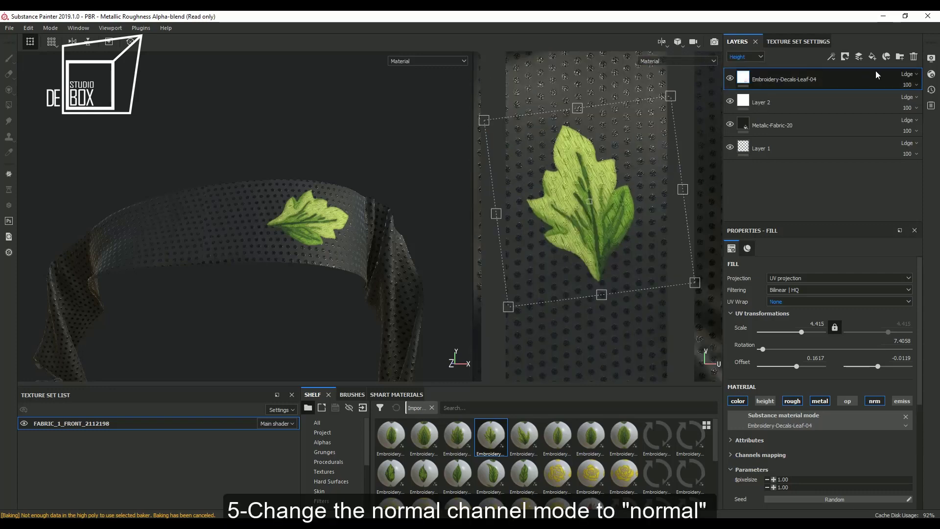
left_click(909, 74)
left_click(744, 57)
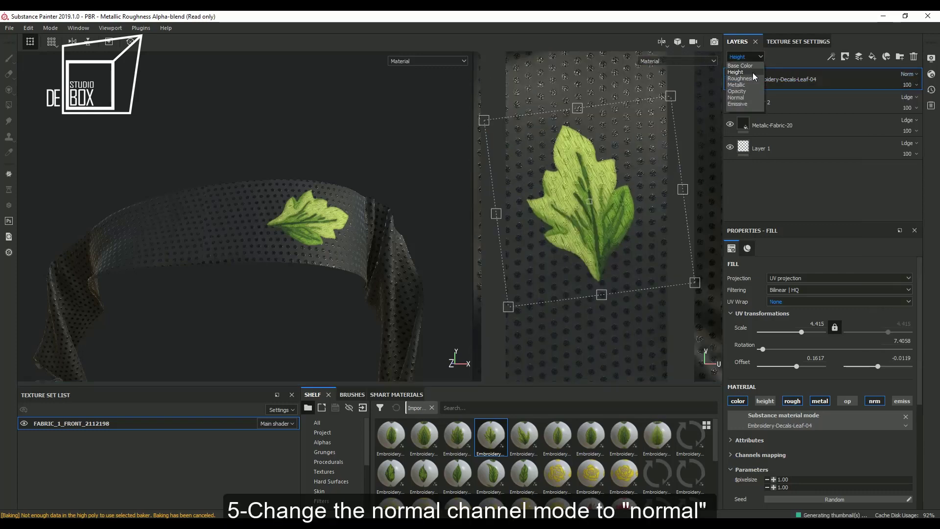
left_click(746, 97)
left_click(909, 74)
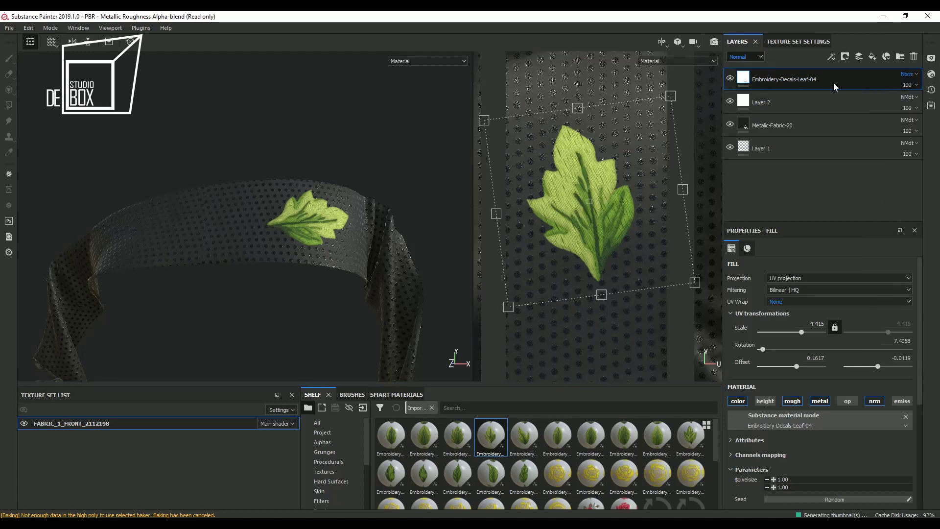
Move, shrink and tilt the leaf to scale 6.9429, rotation 341.9652, offset 0.205/0.1128
left_click_drag(578, 201, 592, 146)
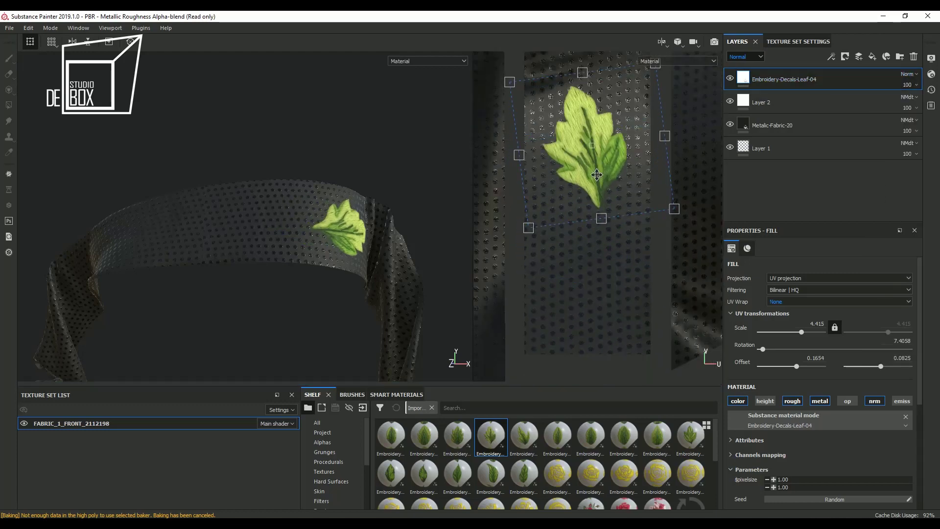
mouse_move(327, 295)
left_mouse_down("alt")
mouse_move(275, 310)
mouse_move(441, 274)
left_mouse_up("alt")
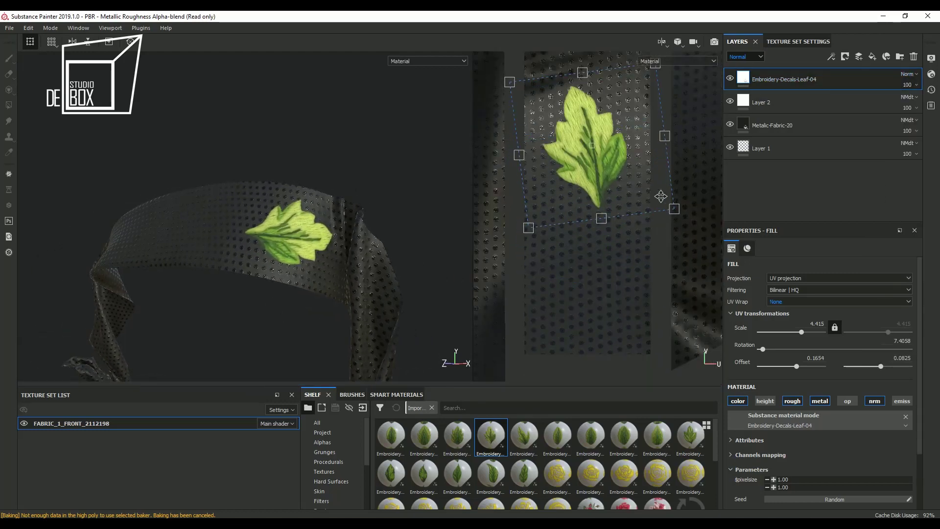
mouse_move(664, 193)
left_mouse_down()
mouse_move(623, 160)
mouse_move(670, 134)
left_mouse_up()
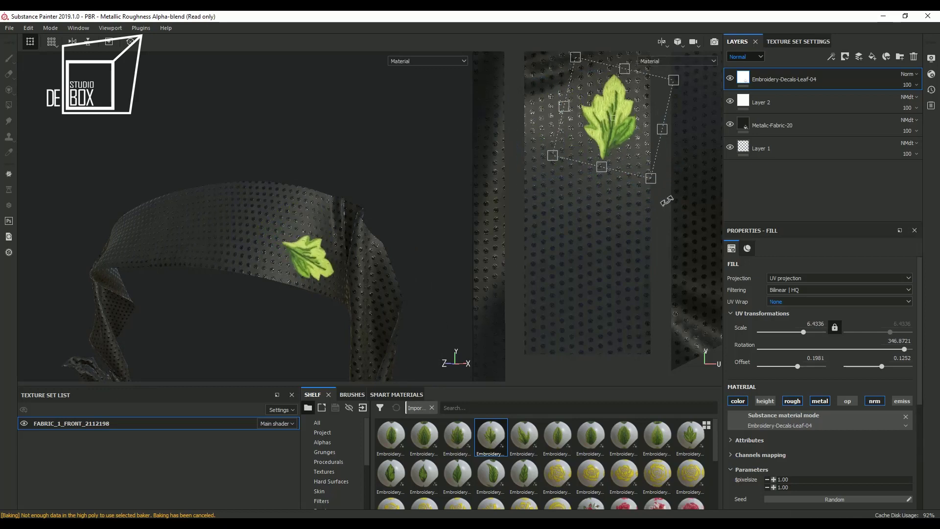
mouse_move(683, 170)
left_mouse_down()
mouse_move(660, 209)
mouse_move(629, 156)
mouse_move(634, 147)
left_mouse_up()
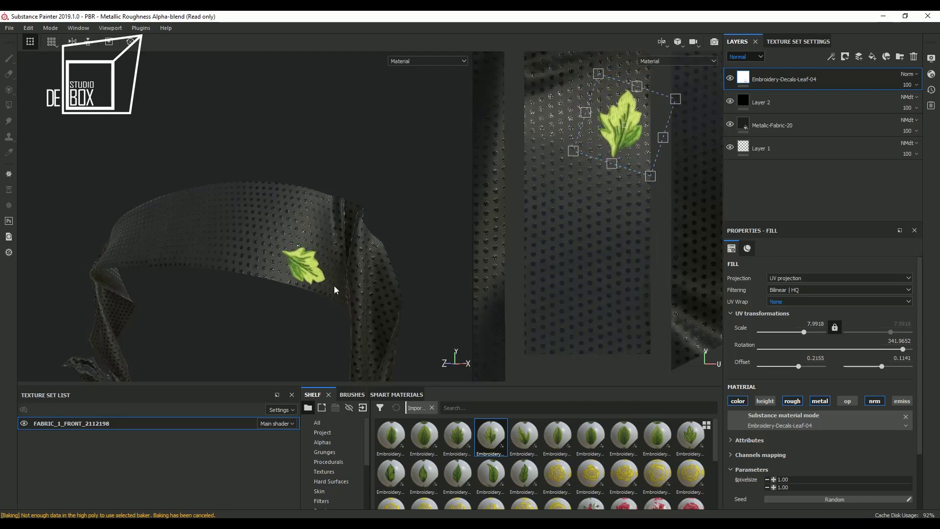
left_click_drag(336, 289, 314, 295, "alt")
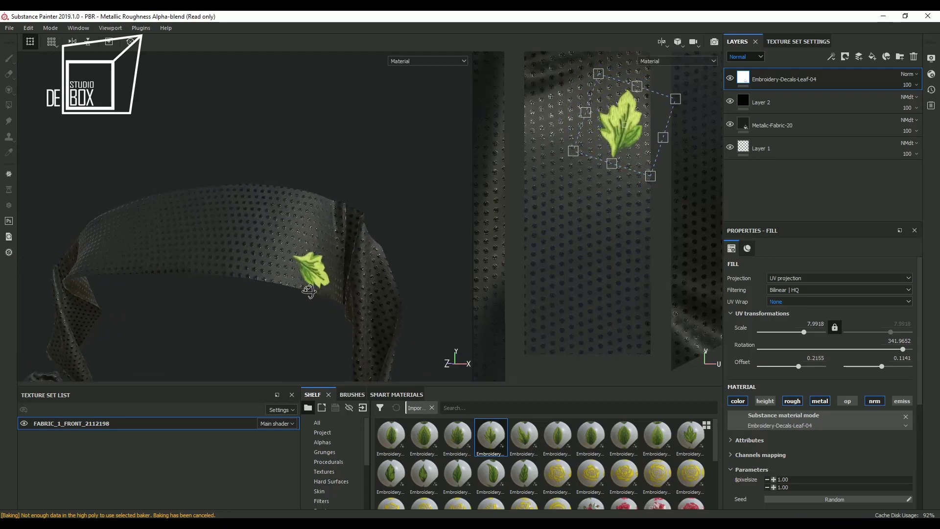
left_click_drag(650, 175, 646, 196)
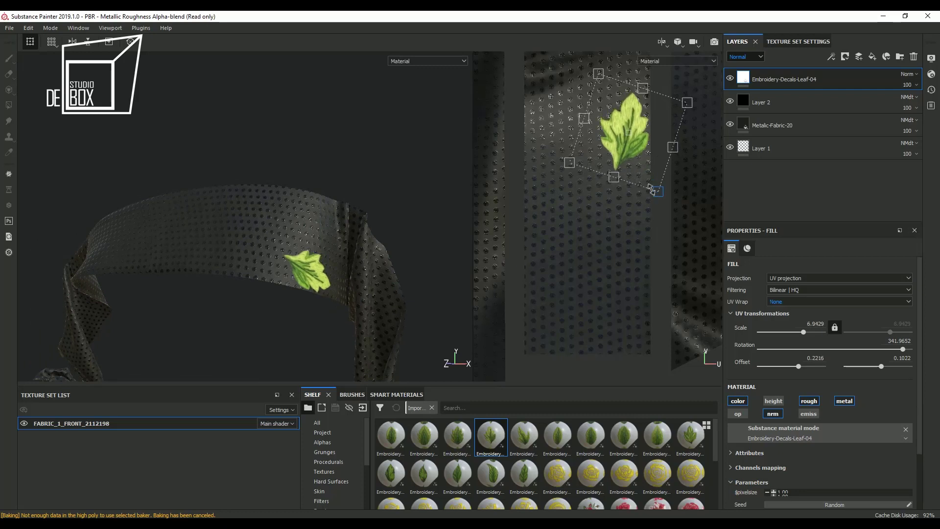
mouse_move(636, 161)
left_mouse_down()
mouse_move(627, 166)
mouse_move(628, 155)
left_mouse_up()
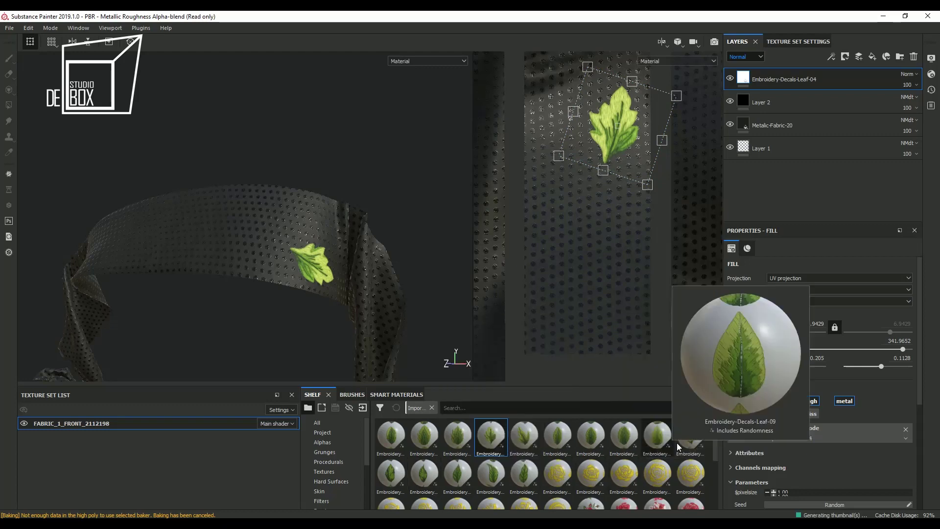
mouse_move(624, 436)
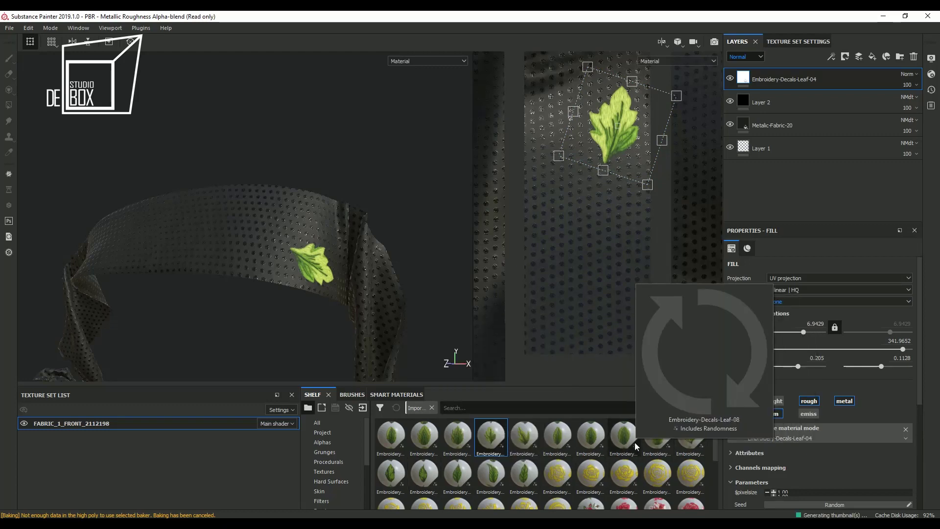
Add a non-wrapping Leaf-10 decal and place it, slightly rotated, beside the first leaf
mouse_move(685, 444)
left_mouse_down()
mouse_move(283, 274)
mouse_move(247, 242)
left_mouse_up()
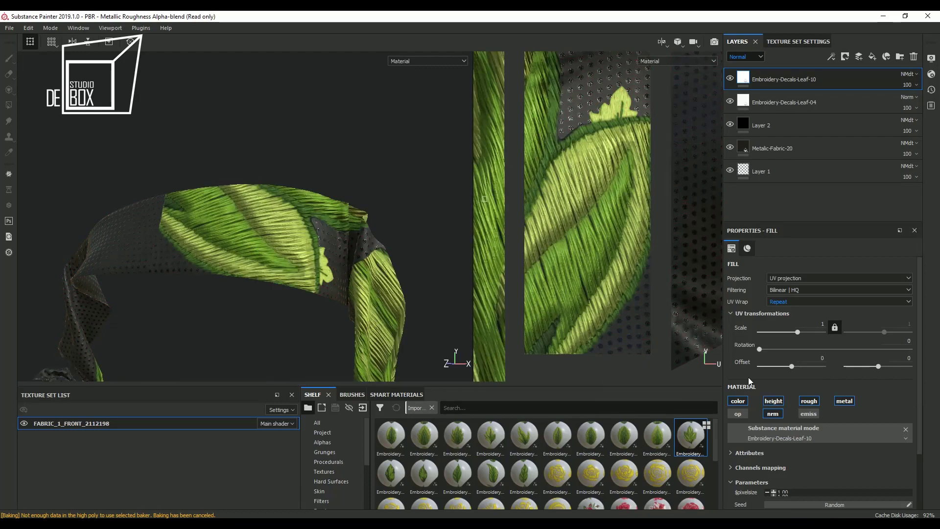
left_click(797, 303)
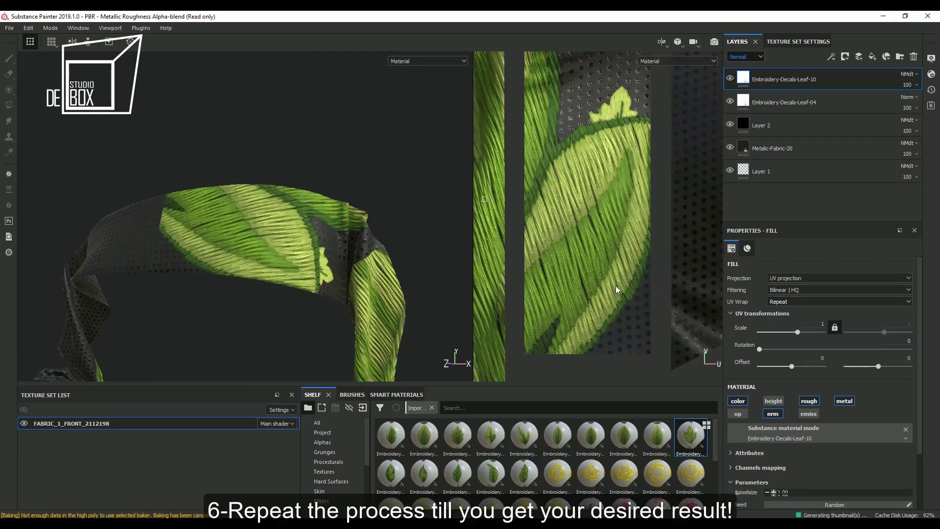
left_click_drag(797, 332, 806, 332)
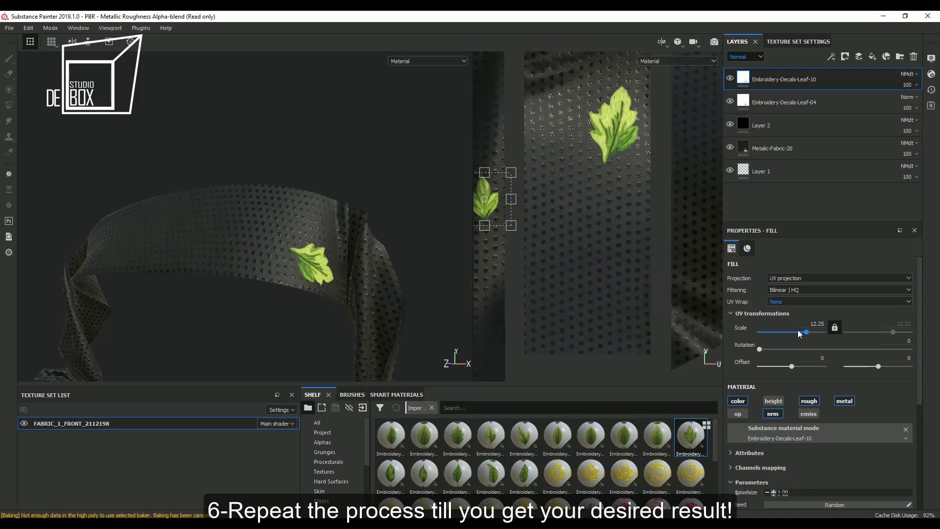
mouse_move(492, 216)
left_mouse_down()
mouse_move(558, 129)
mouse_move(627, 74)
left_mouse_up()
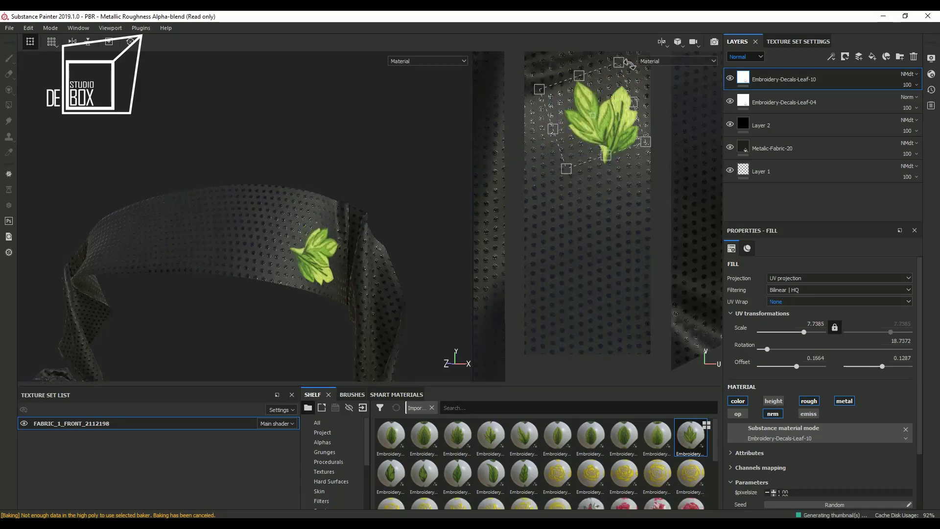
left_click_drag(633, 74, 606, 78)
mouse_move(600, 144)
left_mouse_down()
mouse_move(599, 117)
mouse_move(649, 118)
mouse_move(600, 124)
mouse_move(626, 134)
mouse_move(593, 131)
left_mouse_up()
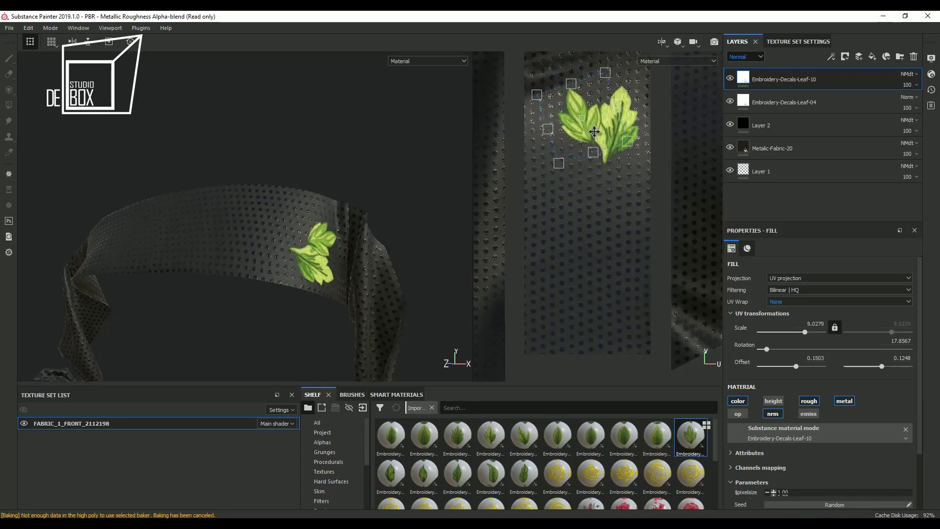
Duplicate the Leaf-10 layer, then flip, enlarge and rotate the copy
right_click(795, 78)
left_click(821, 271)
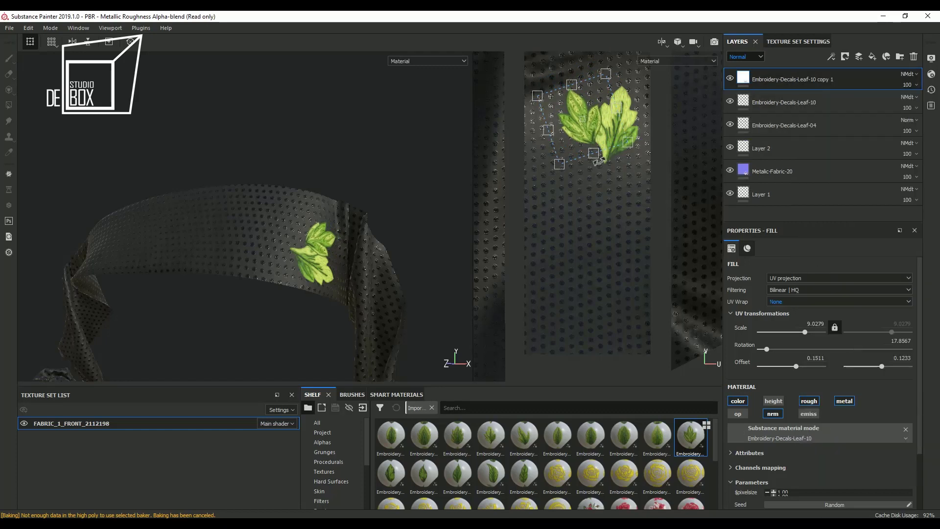
mouse_move(596, 120)
left_mouse_down()
mouse_move(614, 105)
mouse_move(504, 132)
left_mouse_up()
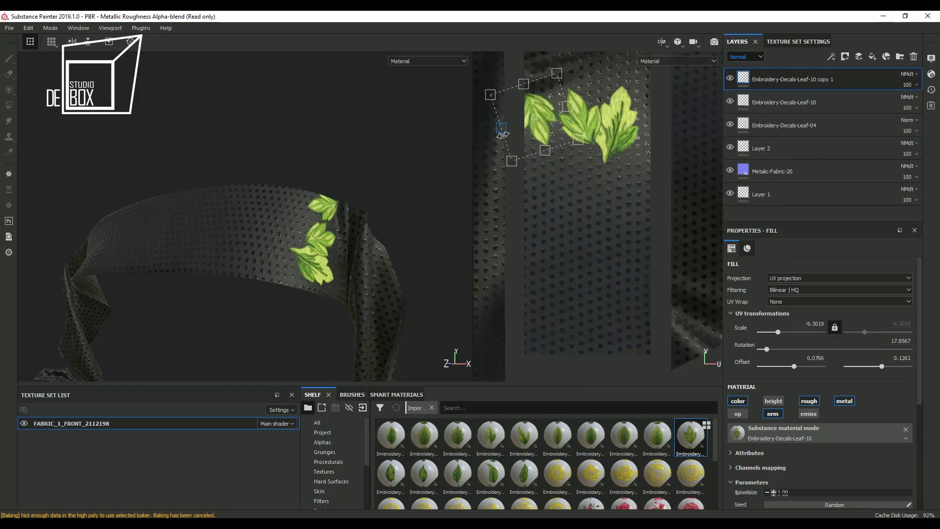
key("ctrl+z")
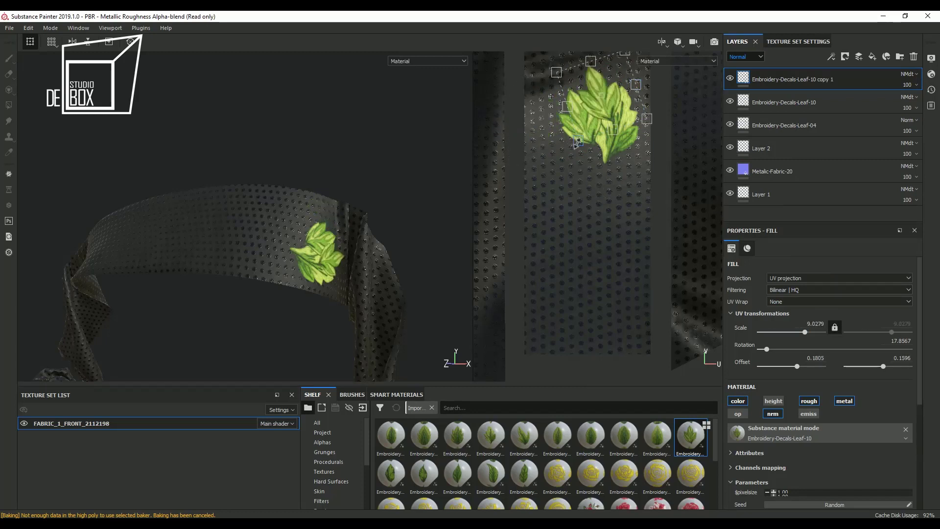
left_click_drag(634, 86, 505, 137)
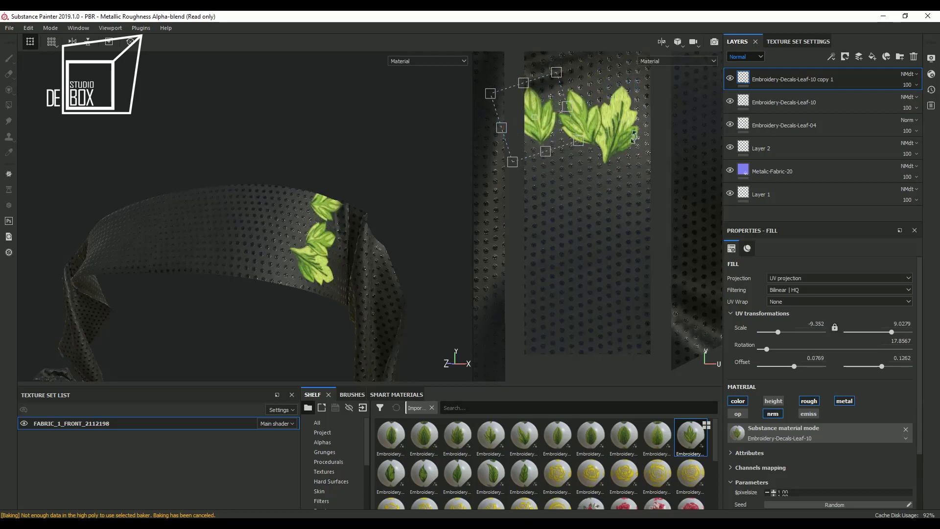
left_click_drag(635, 137, 623, 129)
Move the copy below Leaf-04 and settle its rotation at 3.374
left_click_drag(764, 79, 736, 127)
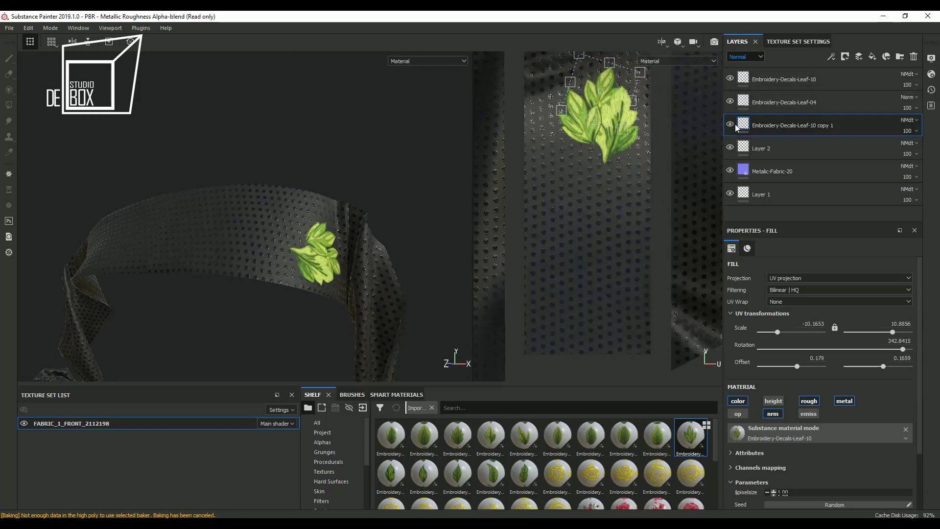
mouse_move(641, 72)
left_mouse_down()
mouse_move(656, 139)
mouse_move(643, 148)
left_mouse_up()
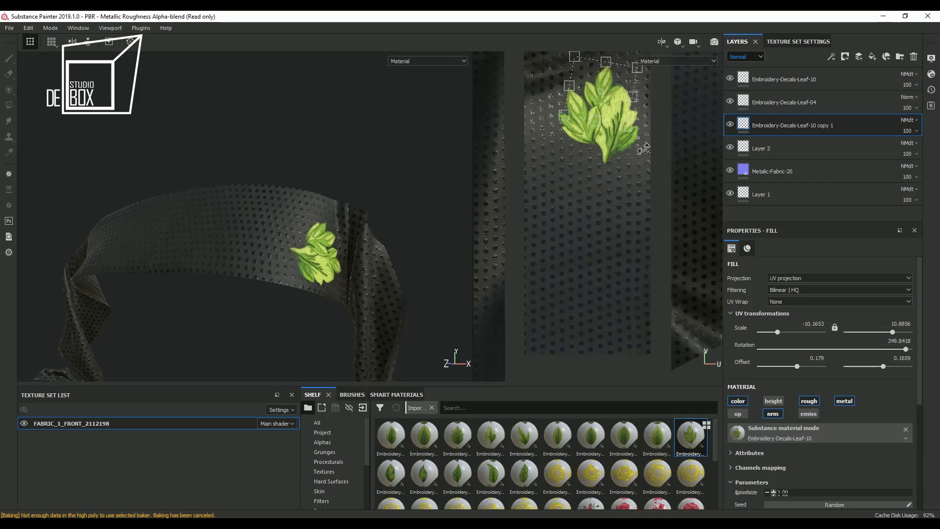
left_click_drag(609, 84, 609, 85)
mouse_move(655, 114)
left_mouse_down()
mouse_move(651, 97)
mouse_move(603, 86)
left_mouse_up()
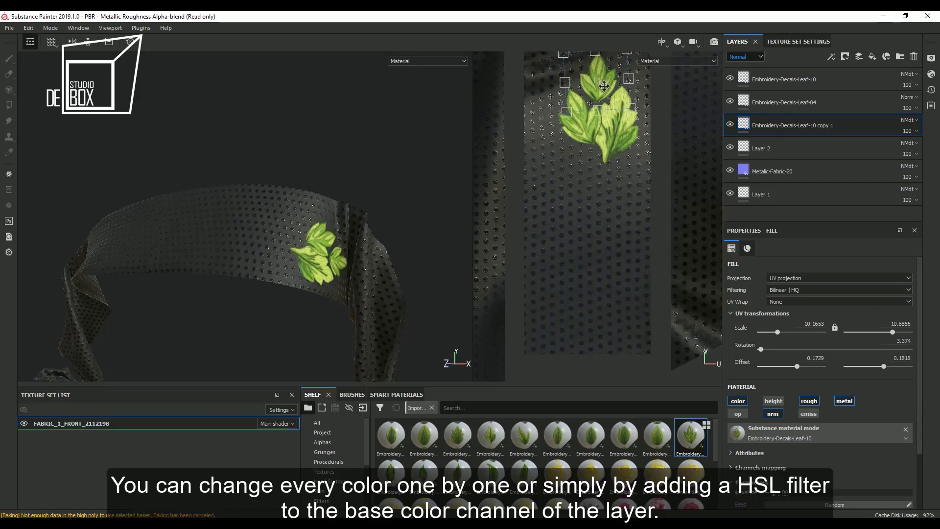
Darken the Leaf-10 copy's Color-3 green among its embroidery colours
scroll(778, 438, "down", 2)
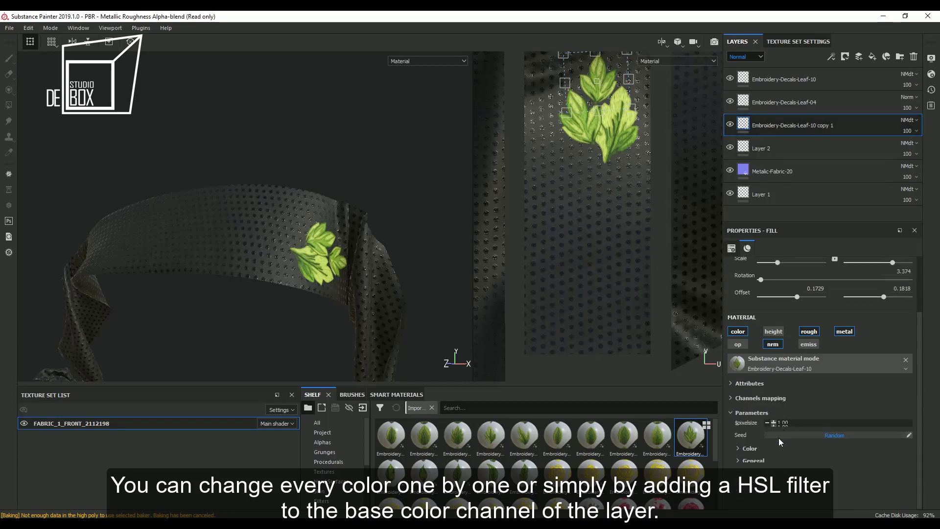
scroll(747, 450, "down", 2)
left_click(786, 463)
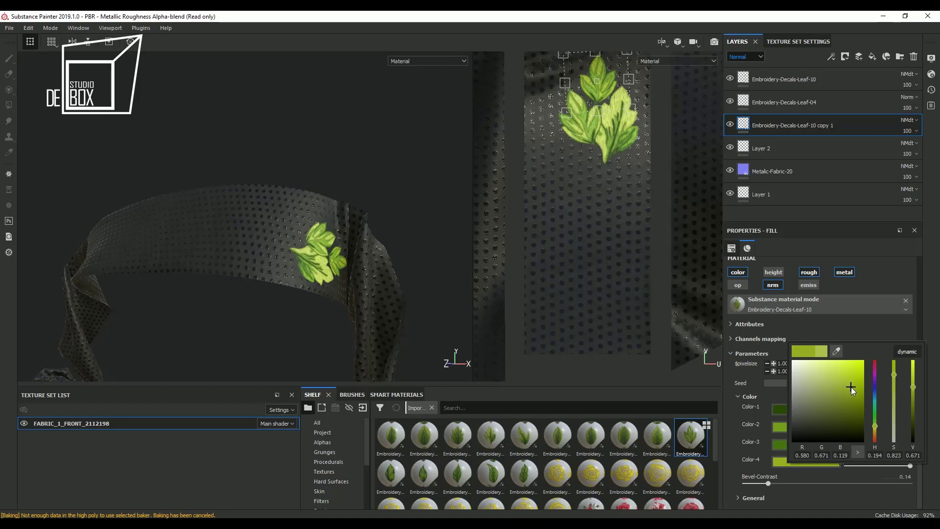
left_click(779, 444)
left_click(844, 393)
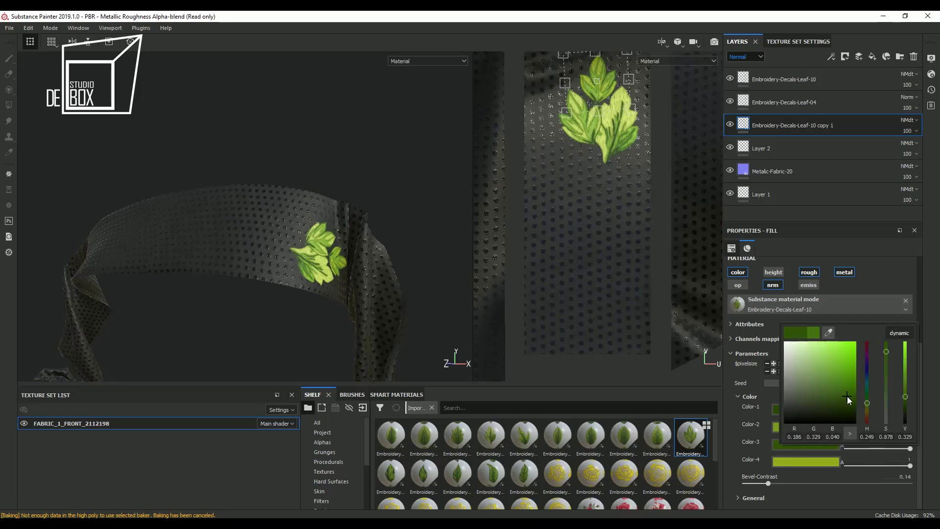
left_click(774, 409)
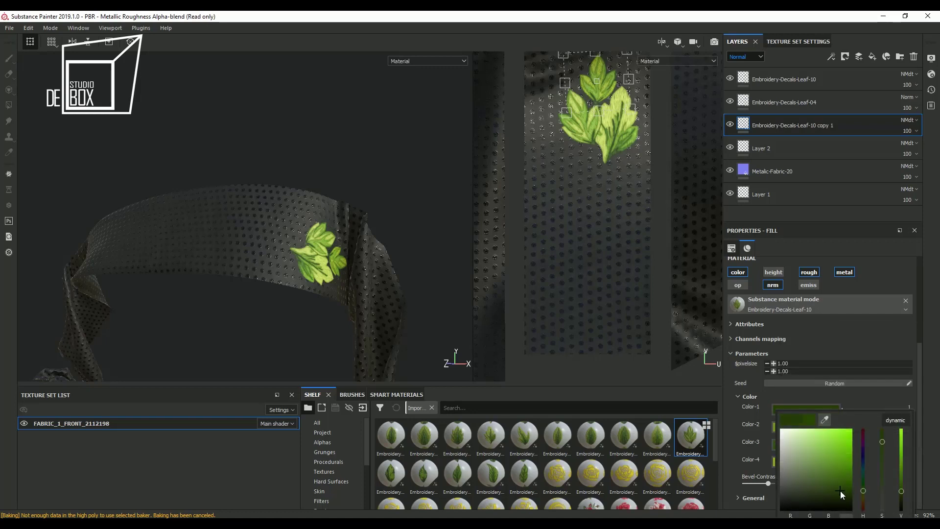
left_click(759, 449)
Make Color-2 more saturated and Color-4 a lighter yellow-green
left_click(798, 424)
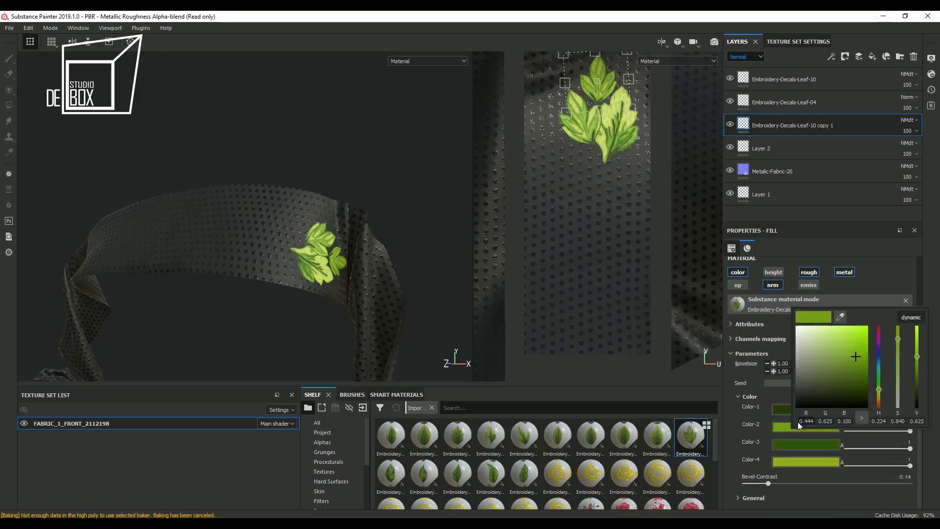
left_click_drag(856, 370, 858, 372)
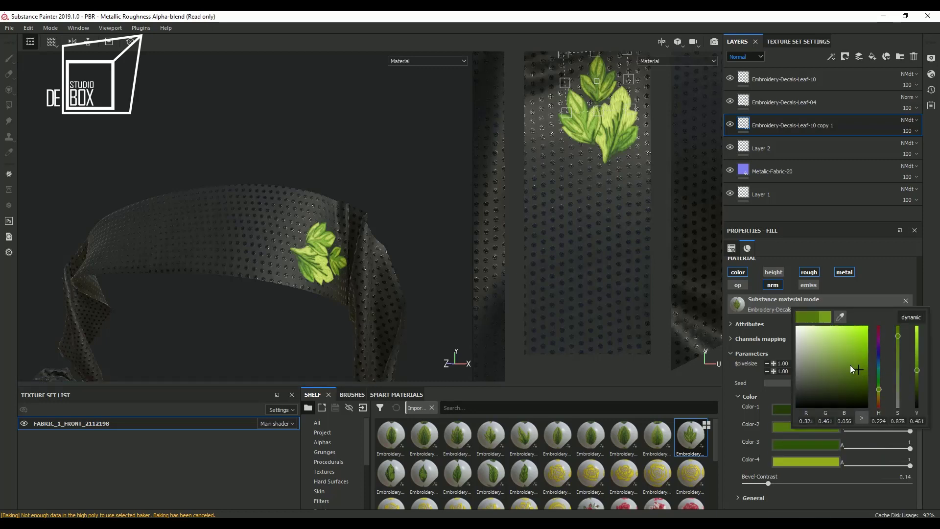
left_click(818, 463)
left_click_drag(855, 407, 866, 405)
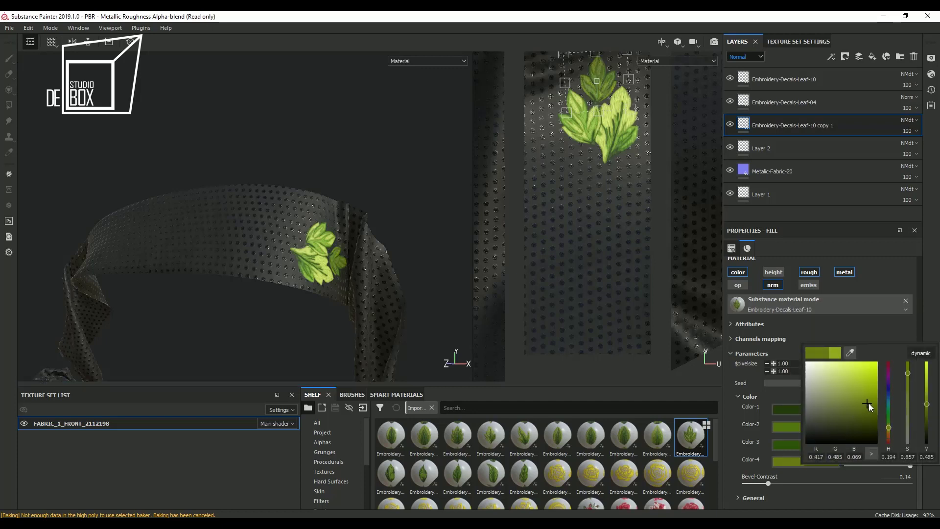
left_click(853, 382)
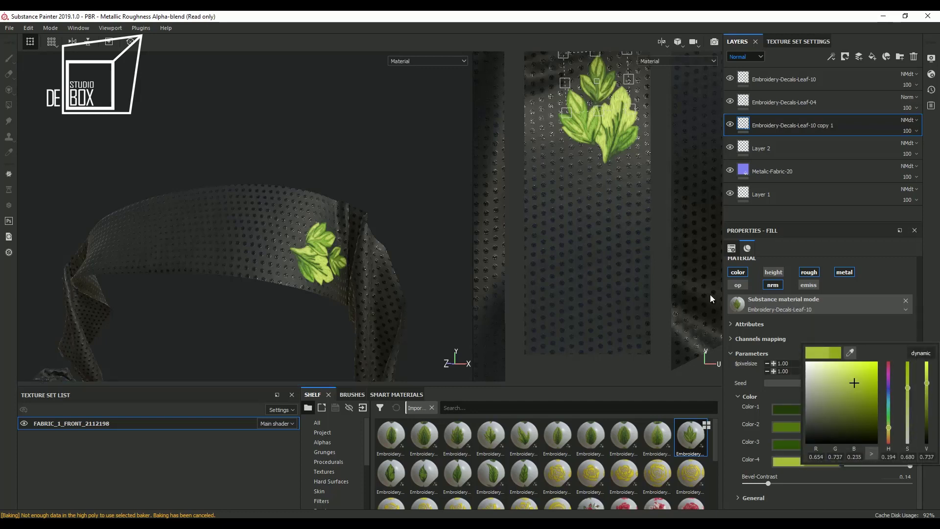
left_click(661, 139)
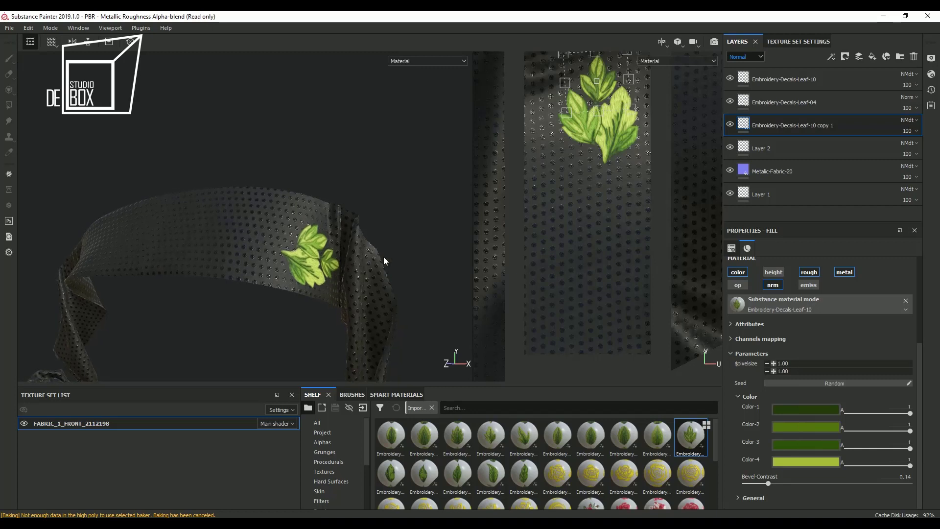
Shift the Leaf-04 decal left and the Leaf-10 copy slightly right
left_click(783, 102)
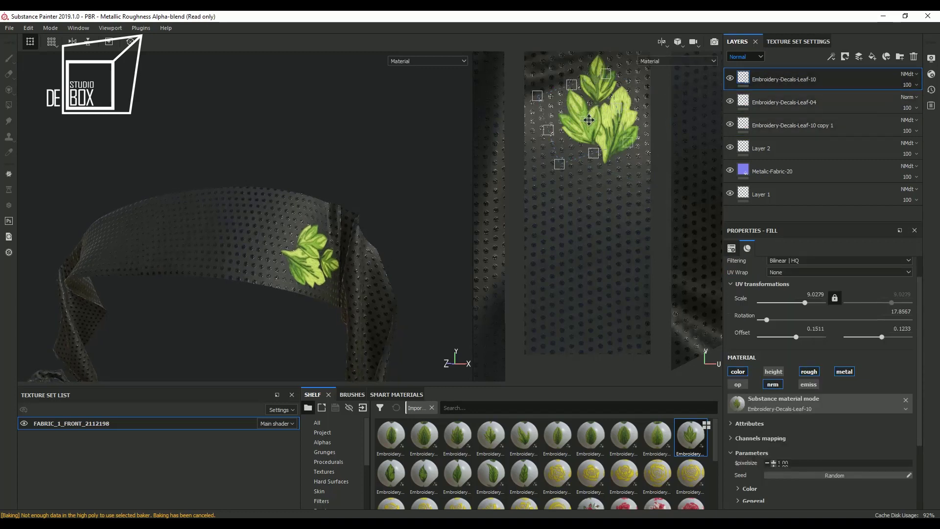
left_click_drag(638, 133, 624, 135)
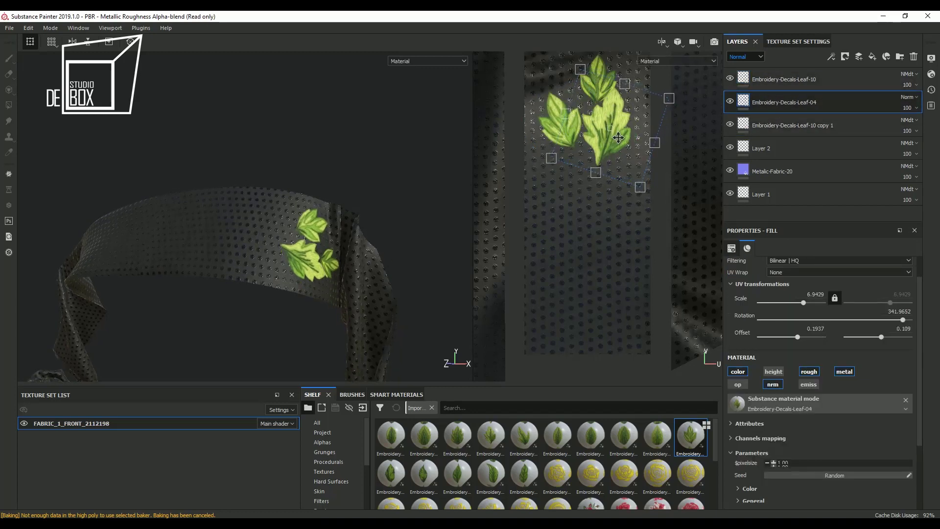
left_click(783, 125)
left_click_drag(593, 94, 596, 93)
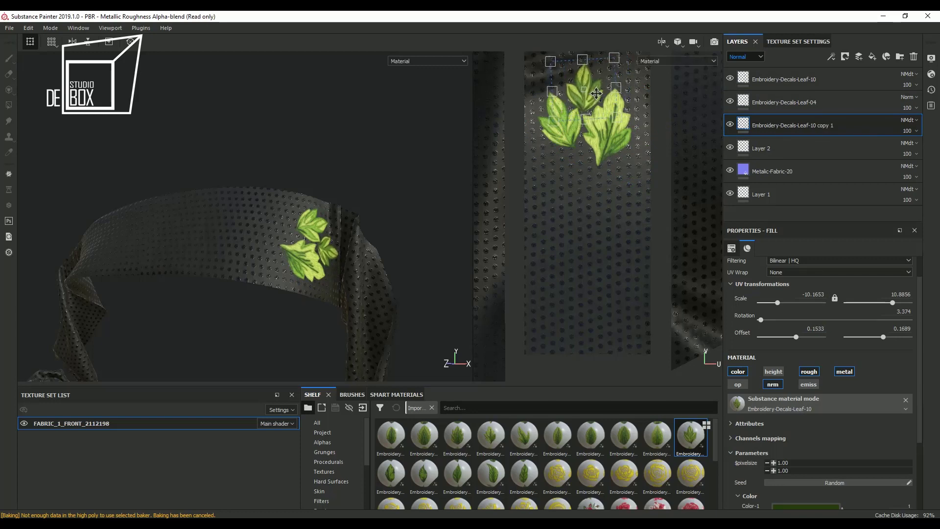
Rotate Leaf-04 to 316.9035 and turn Leaf-10 to 29.8801, shifting it
left_click(783, 108)
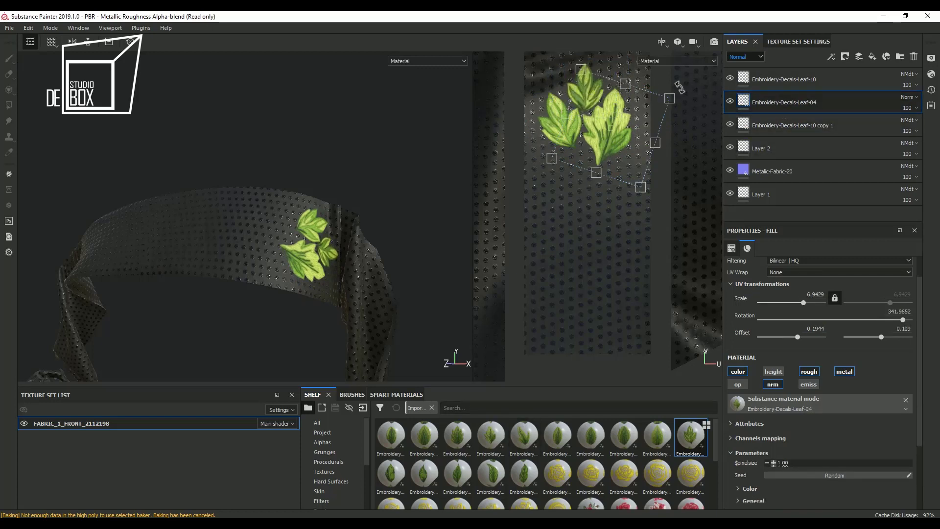
left_click_drag(651, 118, 630, 103)
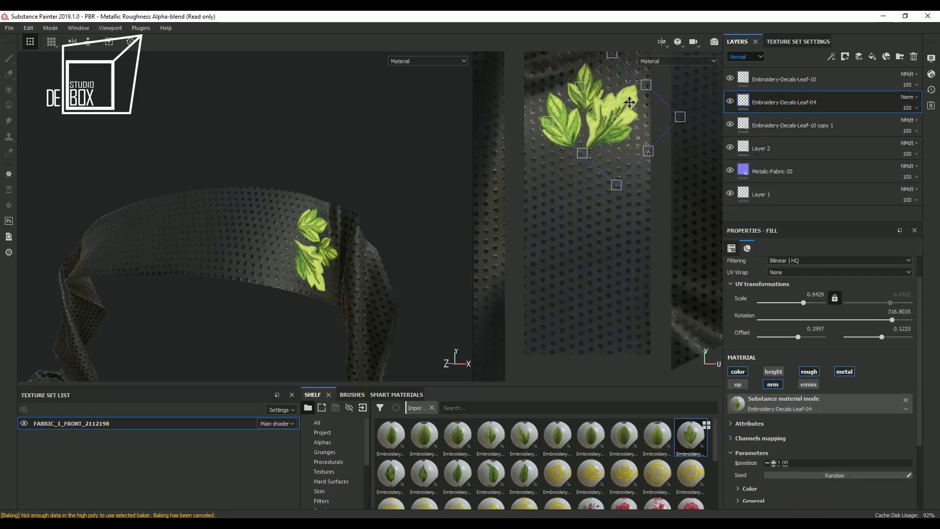
left_click(783, 79)
mouse_move(611, 135)
left_mouse_down()
mouse_move(621, 143)
mouse_move(580, 141)
left_mouse_up()
scroll(603, 465, "down", 2)
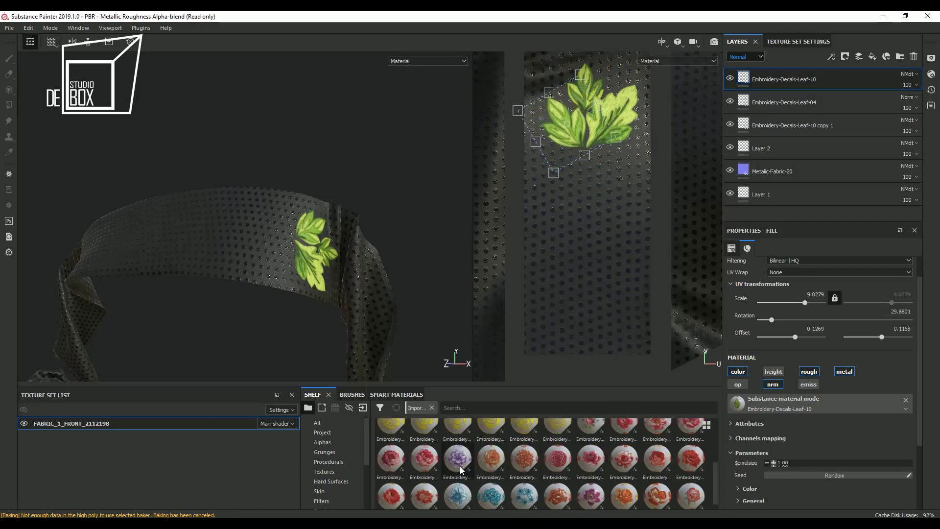
Add Embroidery-MultiC-Flowers-07 as a layer with height off and UV Wrap None
left_click_drag(459, 466, 247, 242)
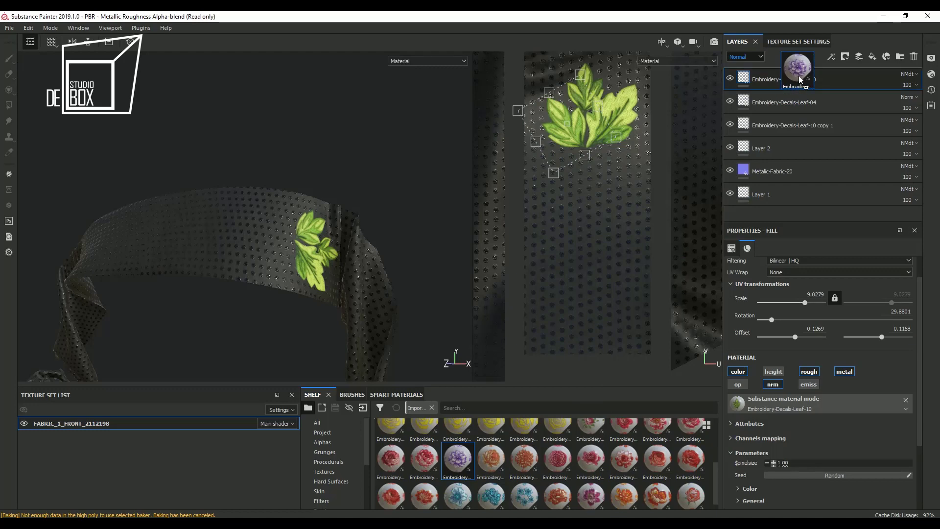
left_click(772, 372)
left_click(814, 272)
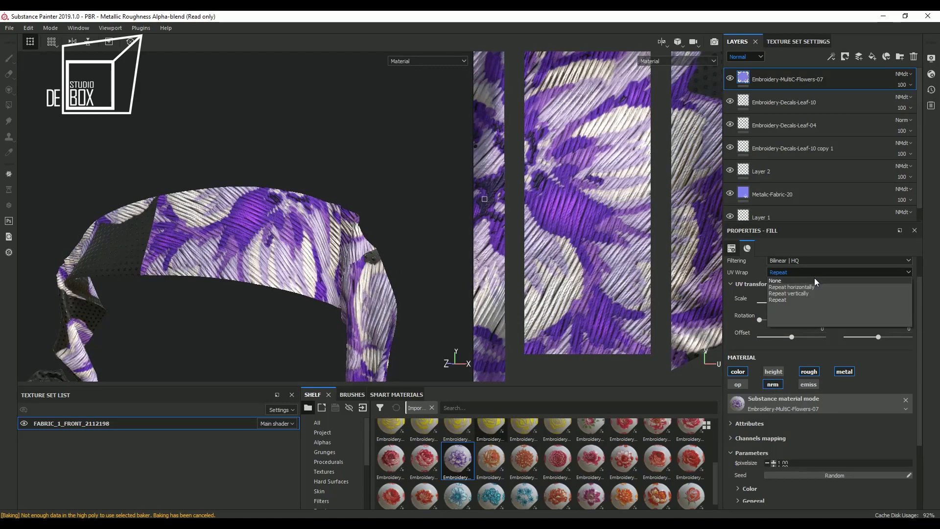
left_click_drag(797, 303, 802, 305)
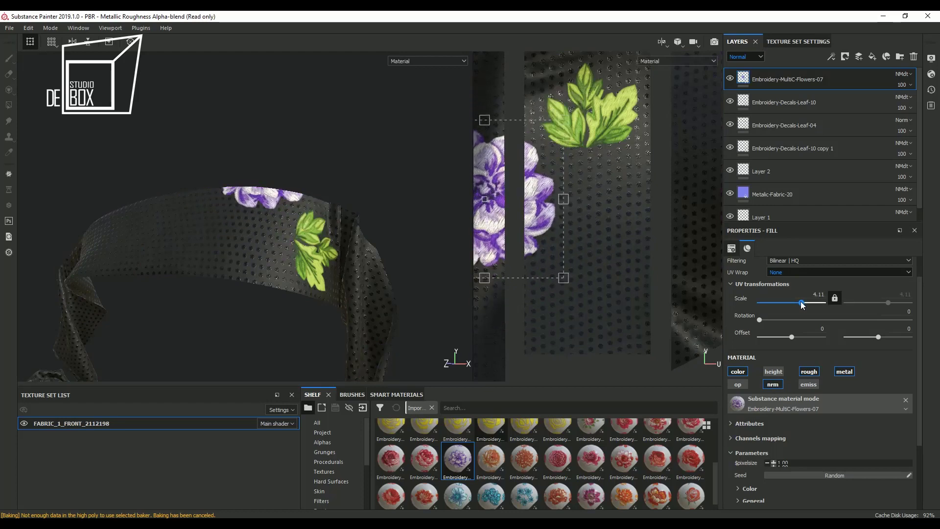
Place the flower over the leaves at scale -5.6261 and rotation 280.973
mouse_move(506, 208)
left_mouse_down()
mouse_move(594, 210)
mouse_move(622, 222)
left_mouse_up()
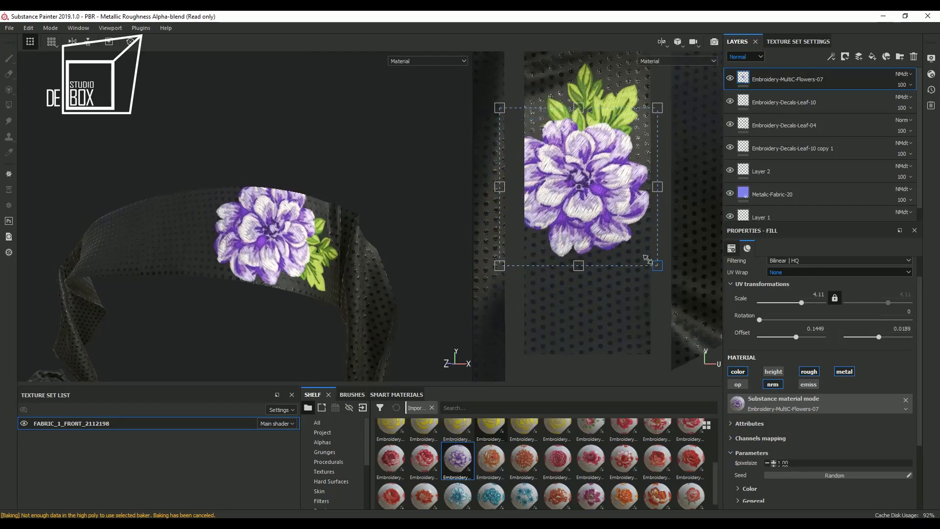
left_click_drag(647, 258, 529, 76)
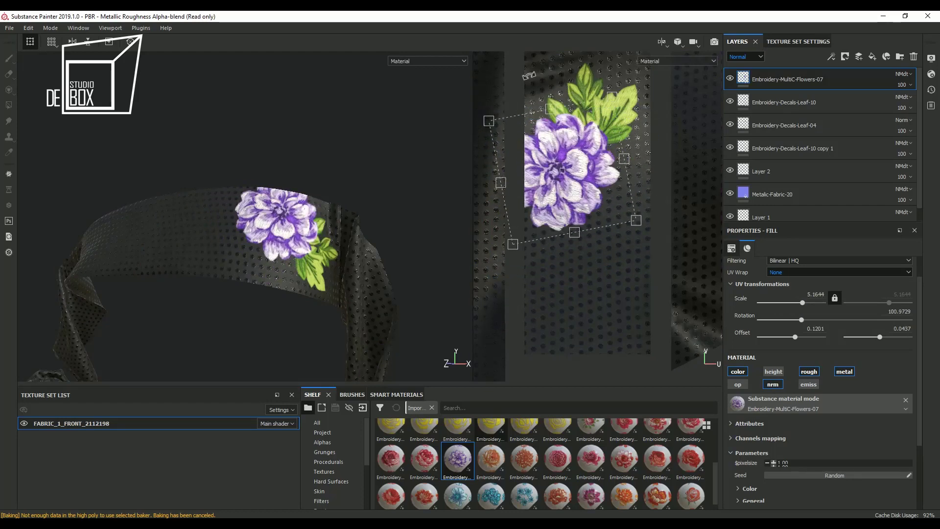
left_click_drag(599, 161, 624, 177)
left_click_drag(658, 229, 613, 192)
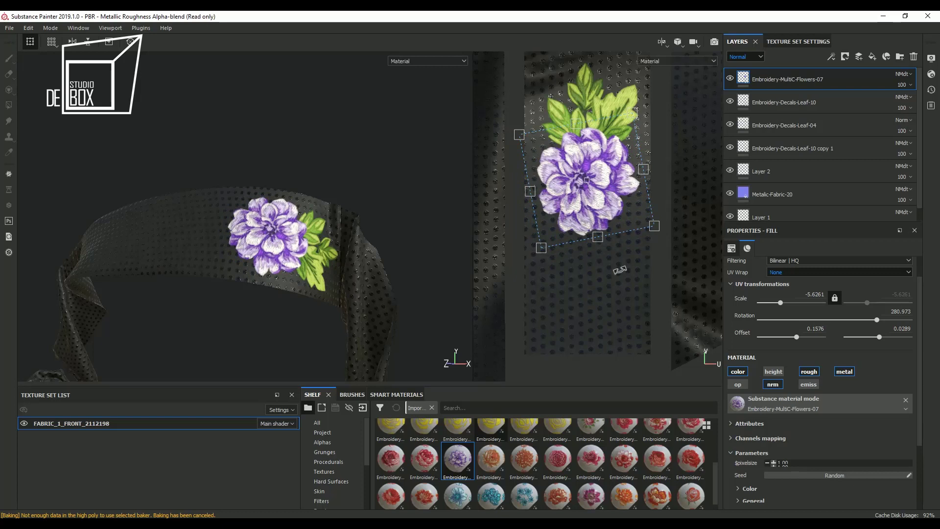
Add an HSL Perceptive filter to the Flowers-07 layer with hue 0.63 and saturation 0.6
right_click(741, 76)
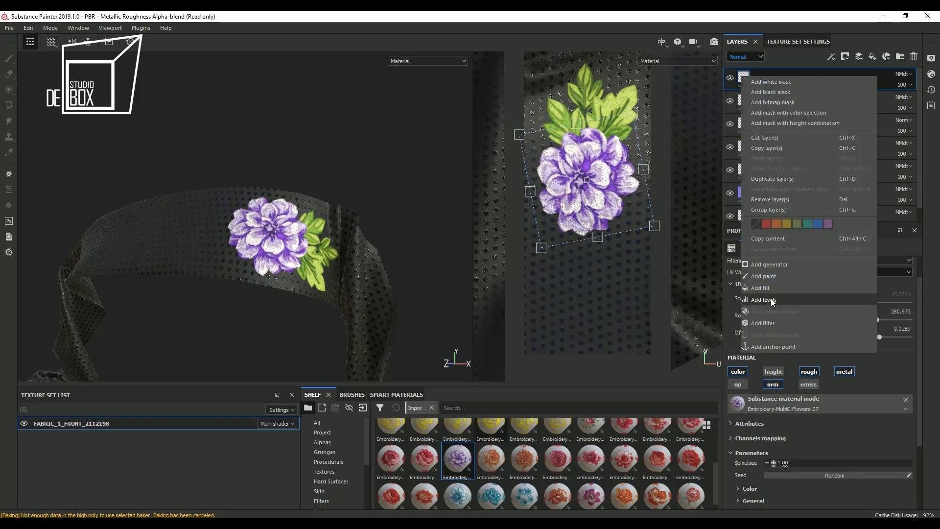
left_click(768, 322)
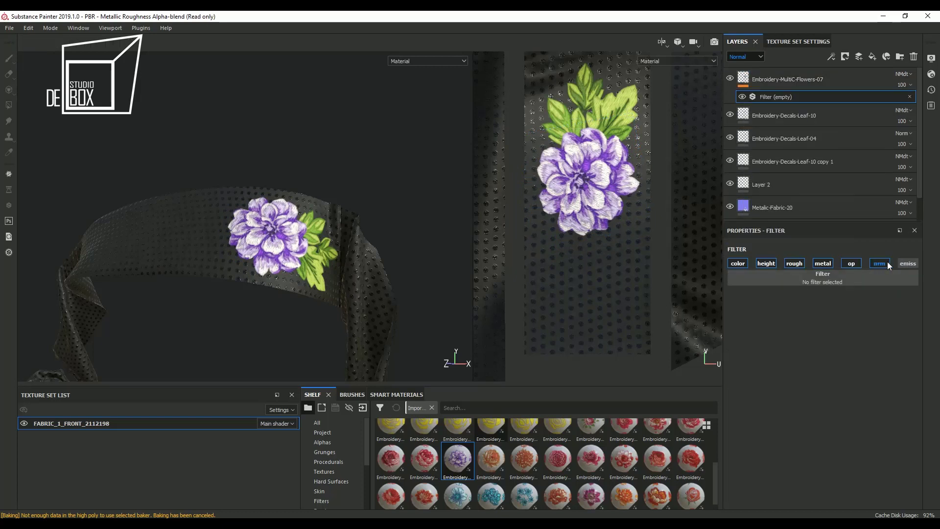
left_click(832, 278)
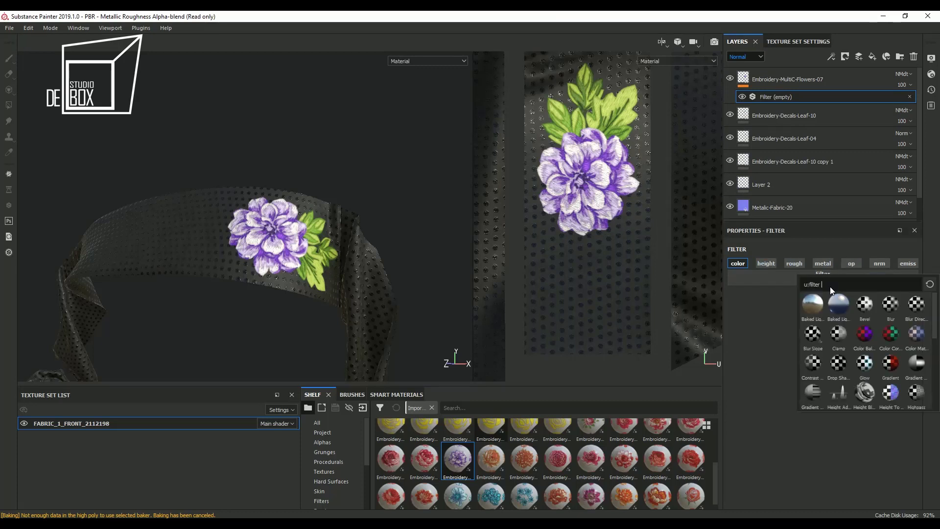
type("hs")
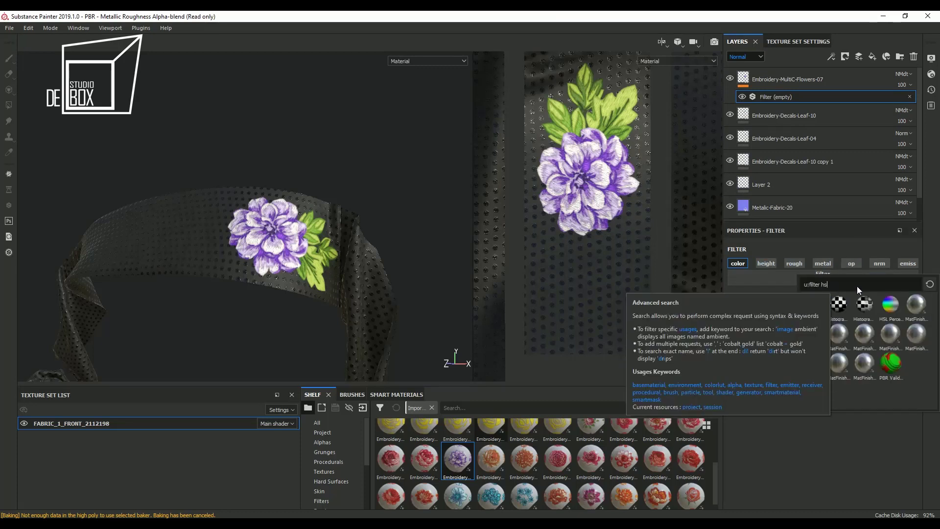
left_click(885, 306)
left_click_drag(832, 340, 835, 340)
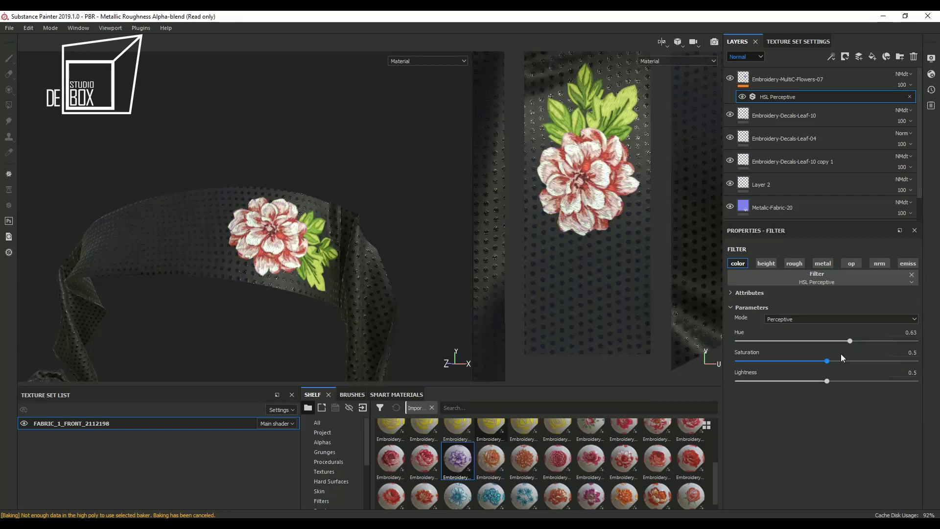
left_click(844, 359)
left_click(850, 341)
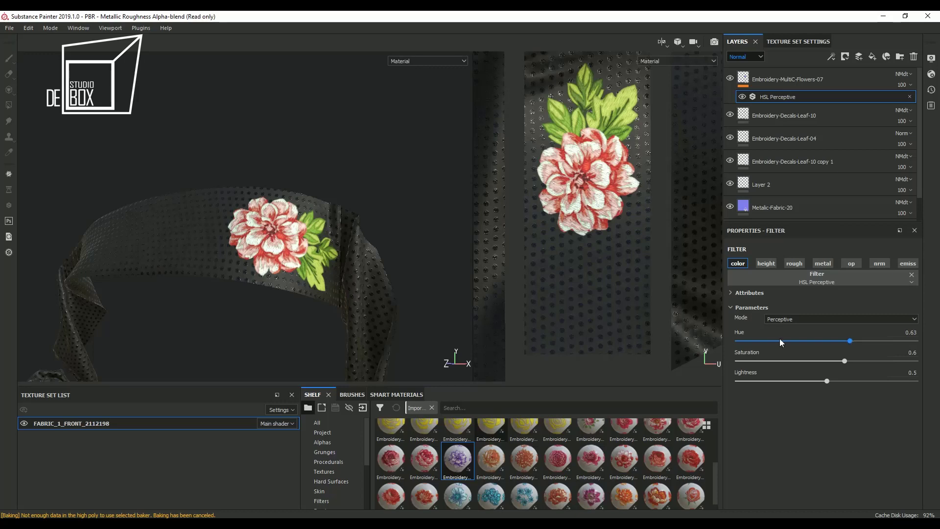
scroll(267, 248, "up", 5)
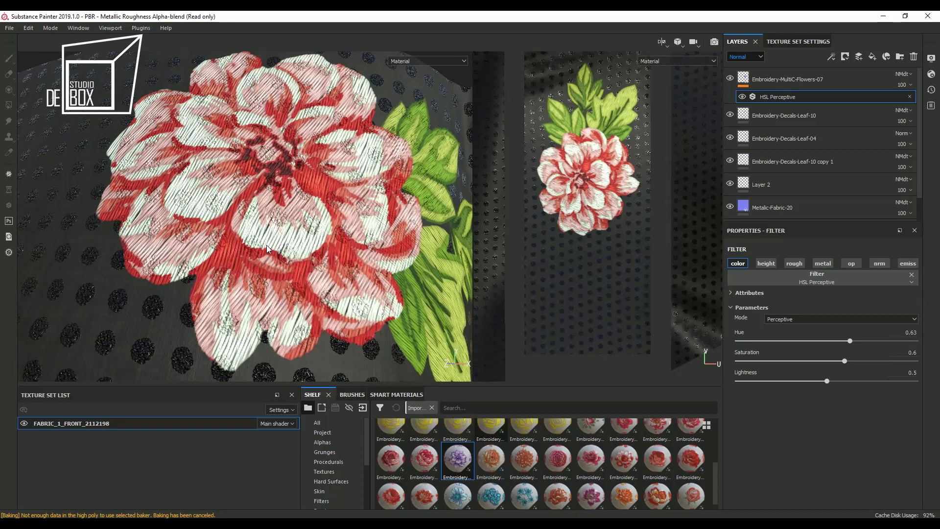
Switch the flower layer's blend mode to Normal
left_click(764, 78)
left_click(745, 57)
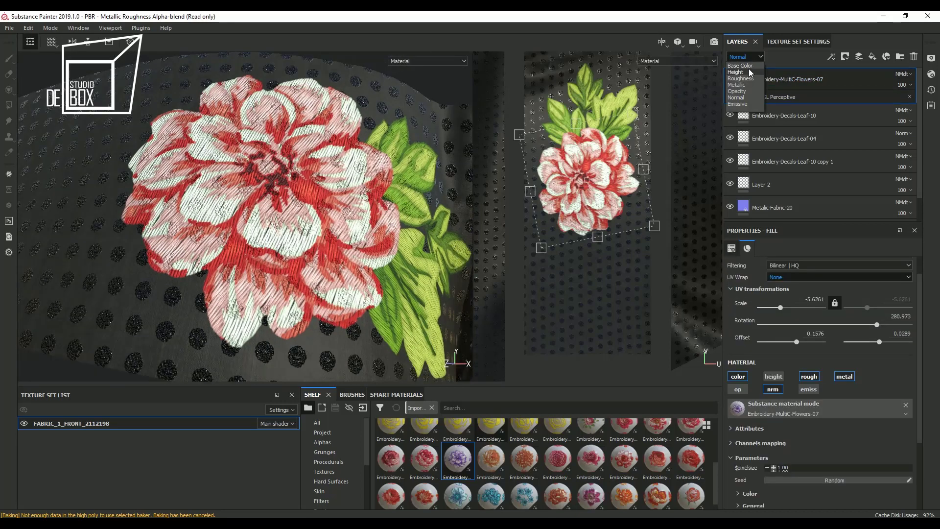
left_click(736, 97)
left_click(903, 74)
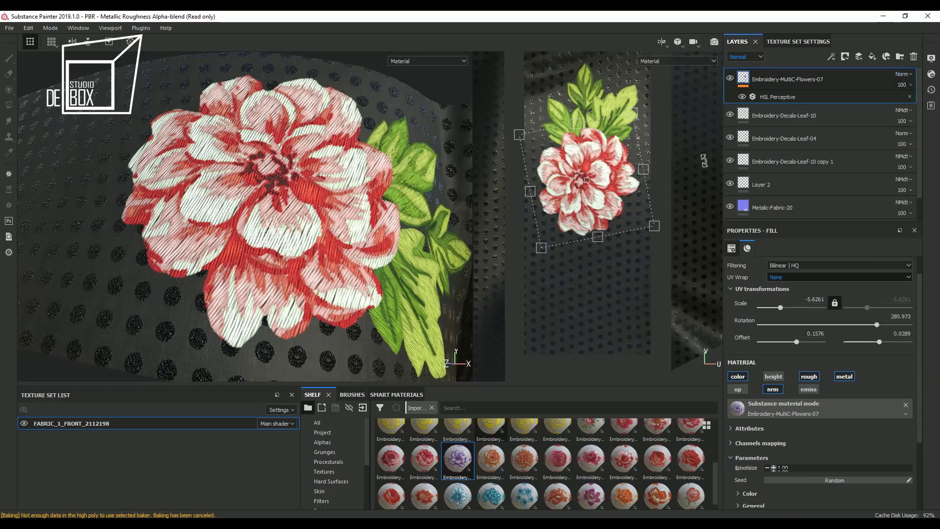
Set both Embroidery-Decals-Leaf-10 layers to Normal blending instead of NMdt
left_click(803, 119)
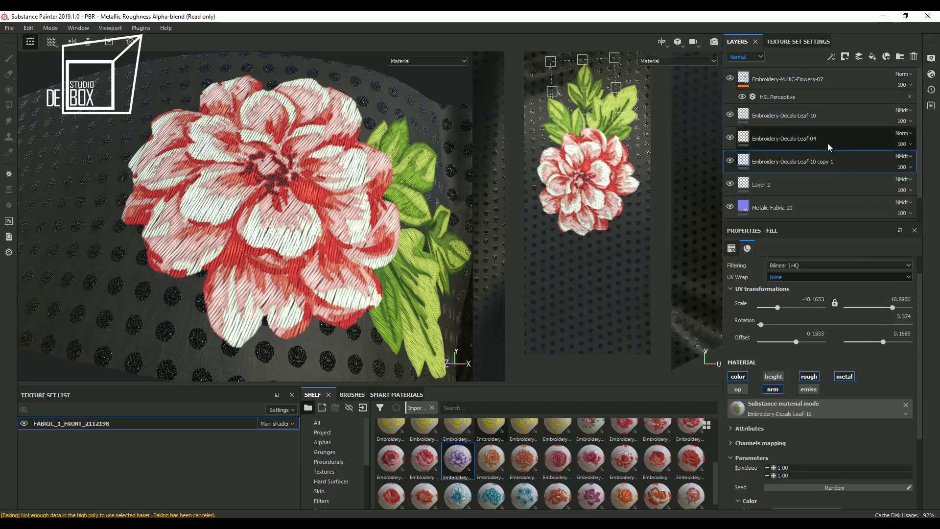
left_click(827, 143)
left_click(903, 110)
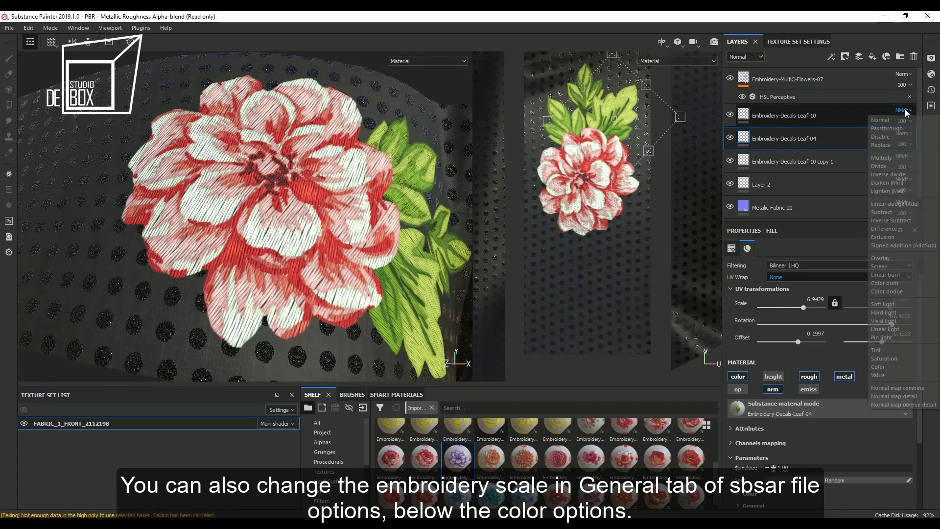
left_click(903, 156)
Orbit and zoom out to inspect the whole fabric band with the leaves and red flower
scroll(333, 237, "down", 3)
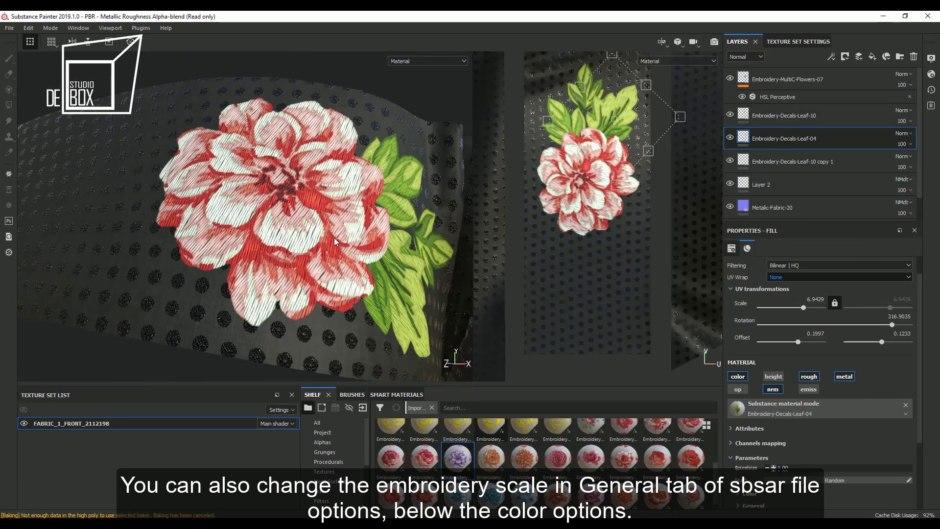
scroll(334, 237, "down", 3)
left_click_drag(334, 237, 324, 256, "alt")
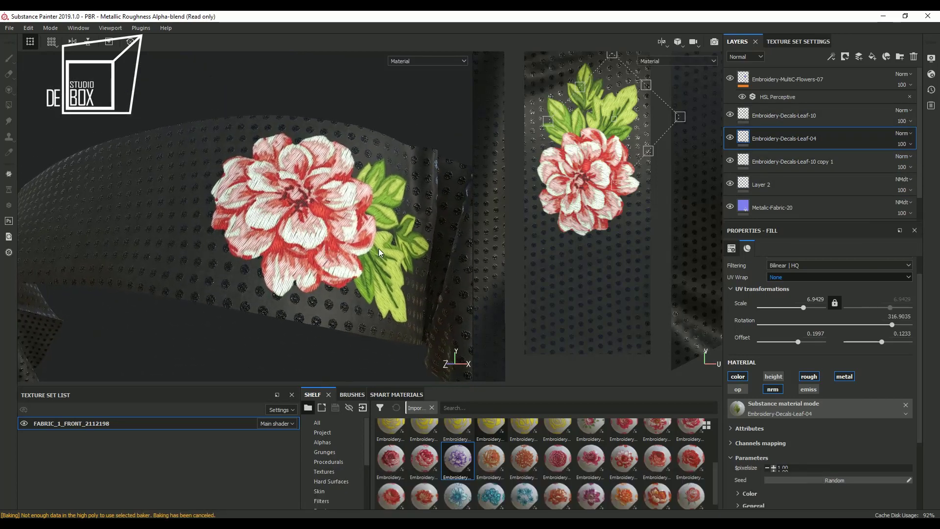
left_click(783, 79)
scroll(348, 262, "down", 2)
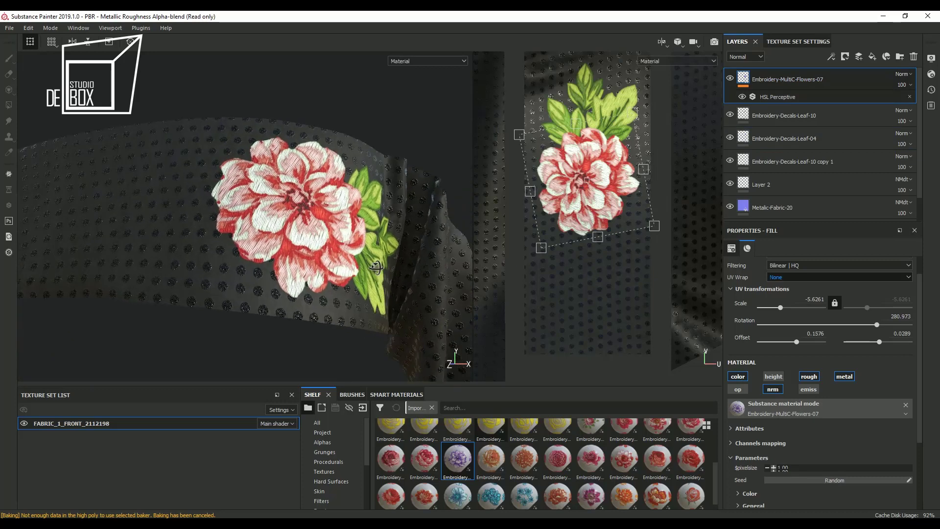
left_click_drag(349, 261, 352, 275, "alt")
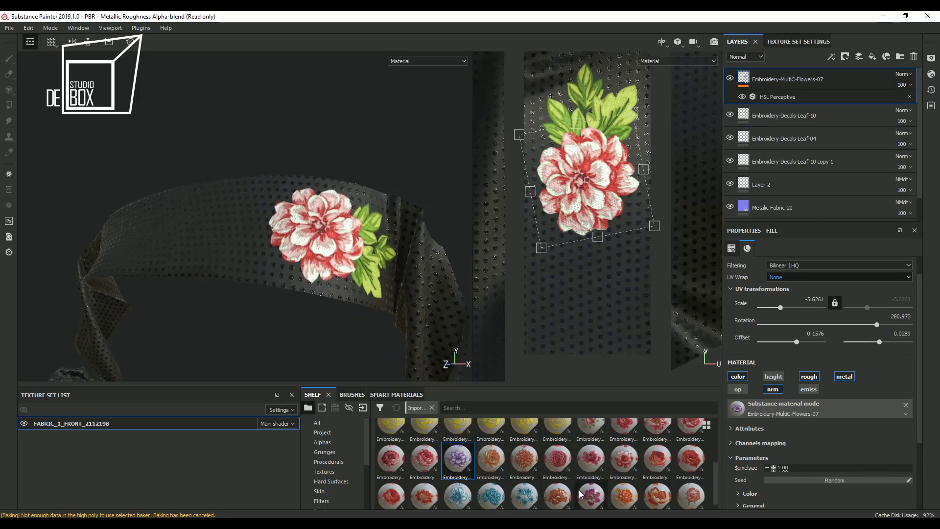
scroll(563, 492, "down", 1)
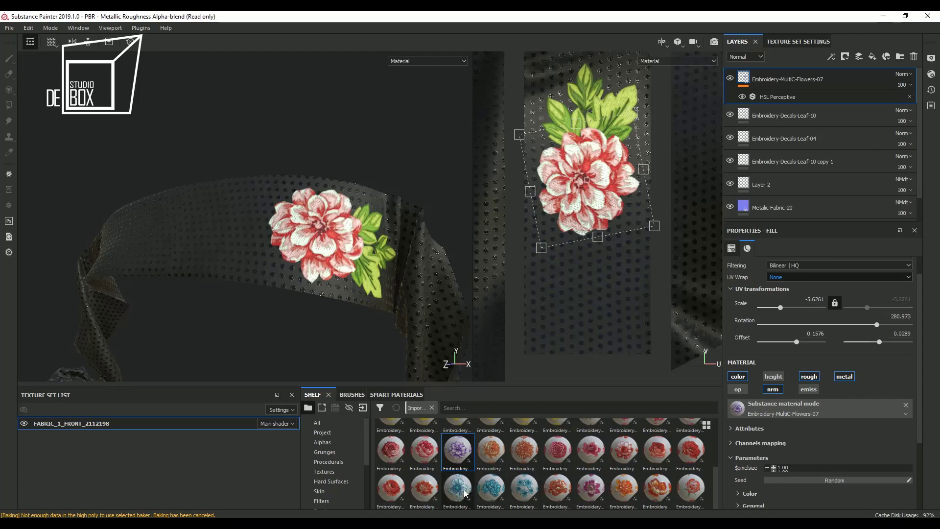
mouse_move(456, 486)
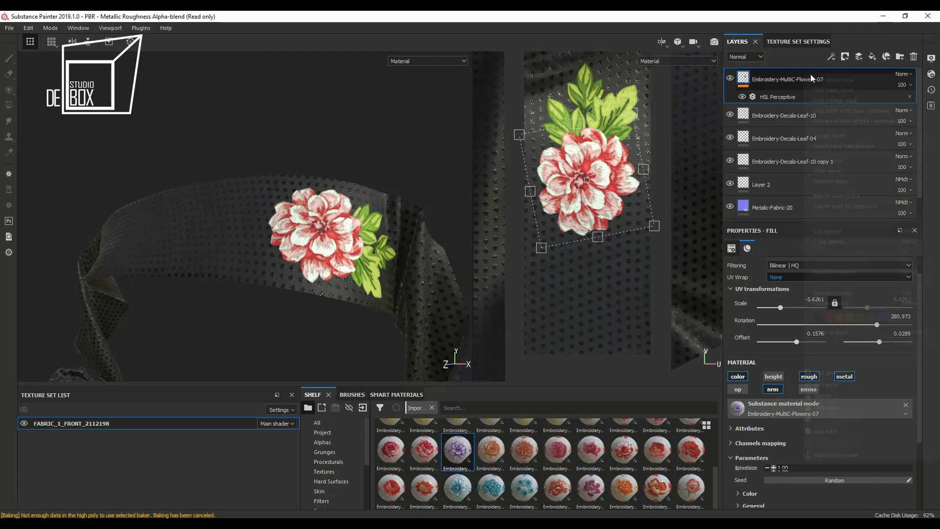
Duplicate the flower layer, use Embroidery-MultiC-Flowers-17 without height, then shrink and rotate it to the lower left
right_click(810, 74)
left_click(838, 272)
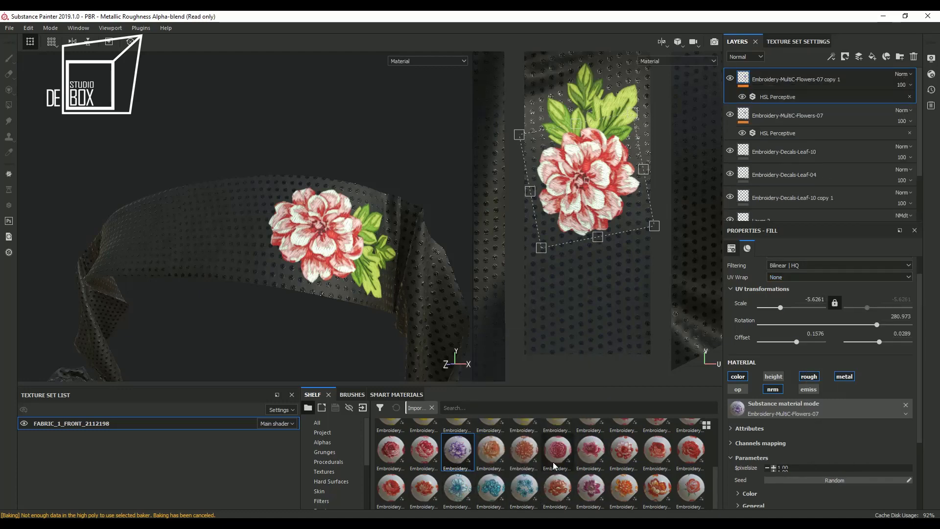
left_click_drag(474, 486, 763, 416)
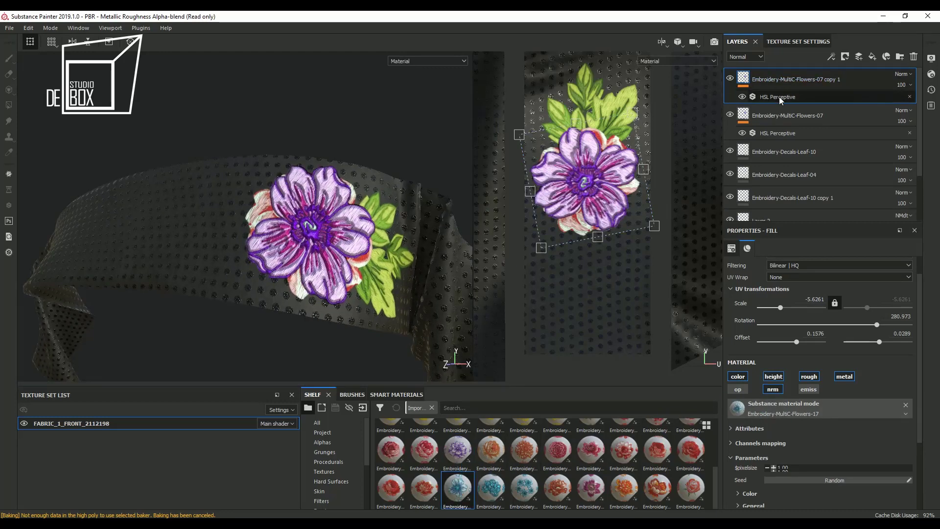
left_click(772, 377)
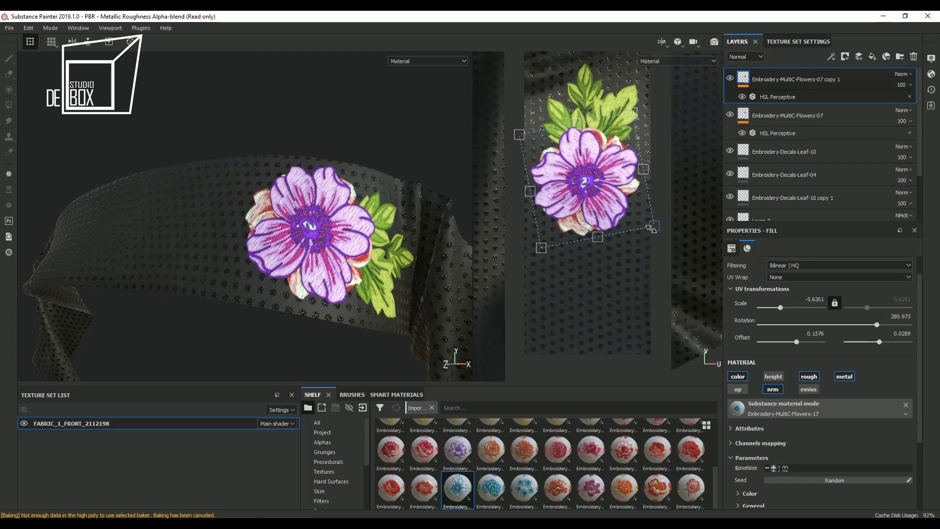
mouse_move(651, 228)
left_mouse_down()
mouse_move(595, 194)
mouse_move(624, 247)
mouse_move(639, 251)
mouse_move(632, 246)
left_mouse_up()
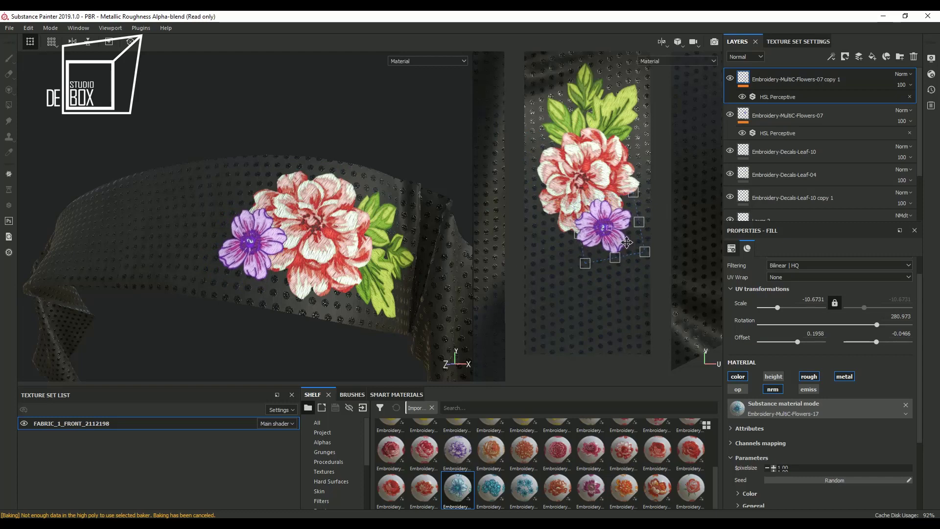
left_click_drag(657, 198, 659, 240)
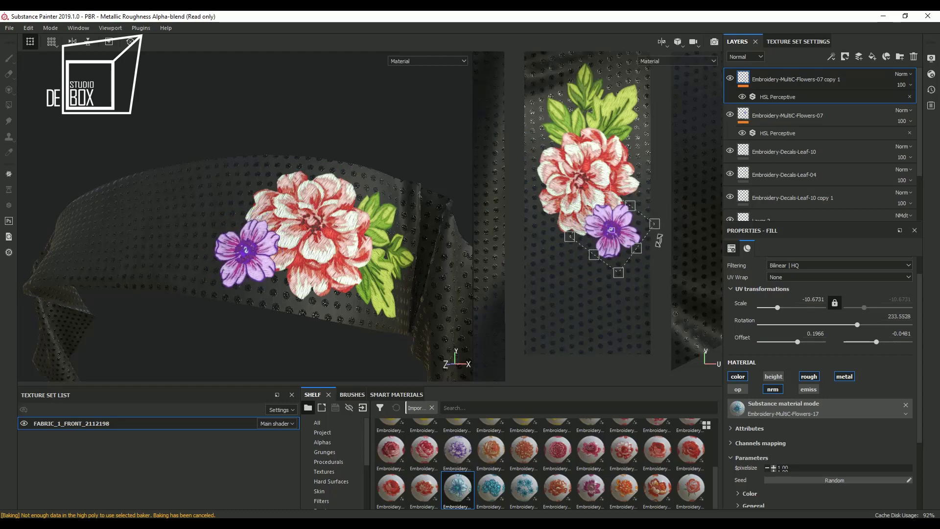
Delete the Flowers-17 layer's HSL filter so it turns light blue, and move it nearer the red bloom
left_click(780, 97)
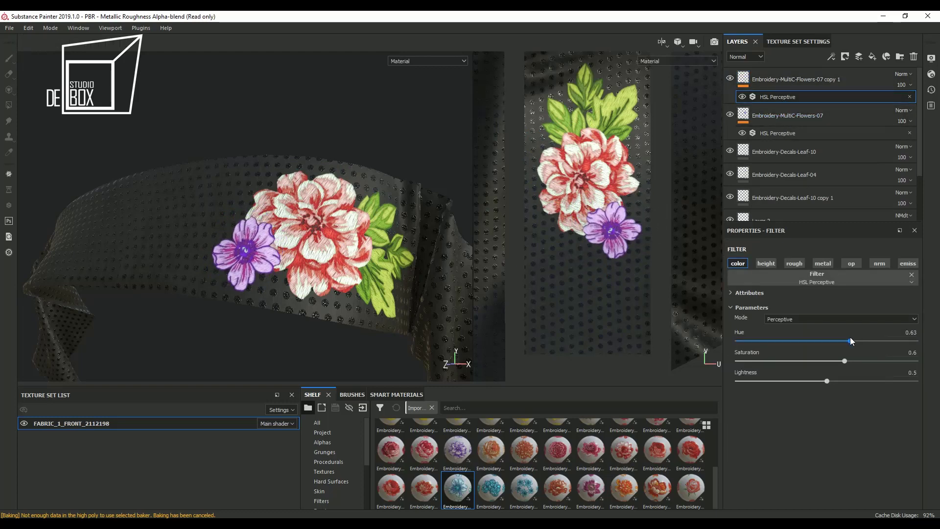
left_click_drag(827, 336, 864, 338)
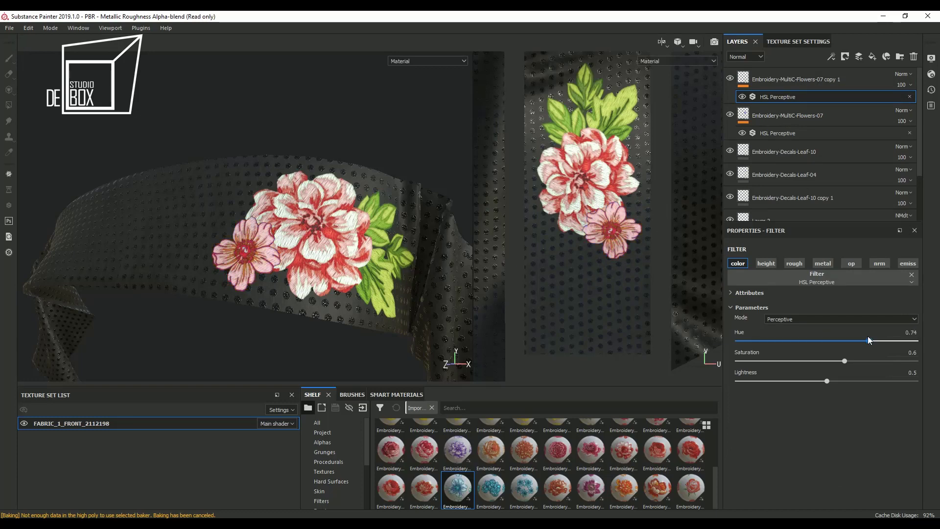
left_click(909, 97)
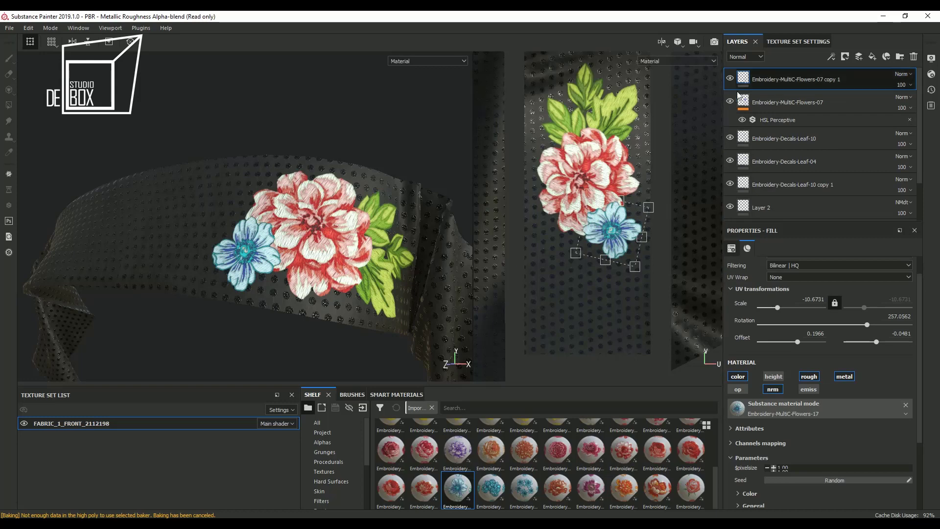
scroll(791, 278, "down", 3)
left_click(751, 378)
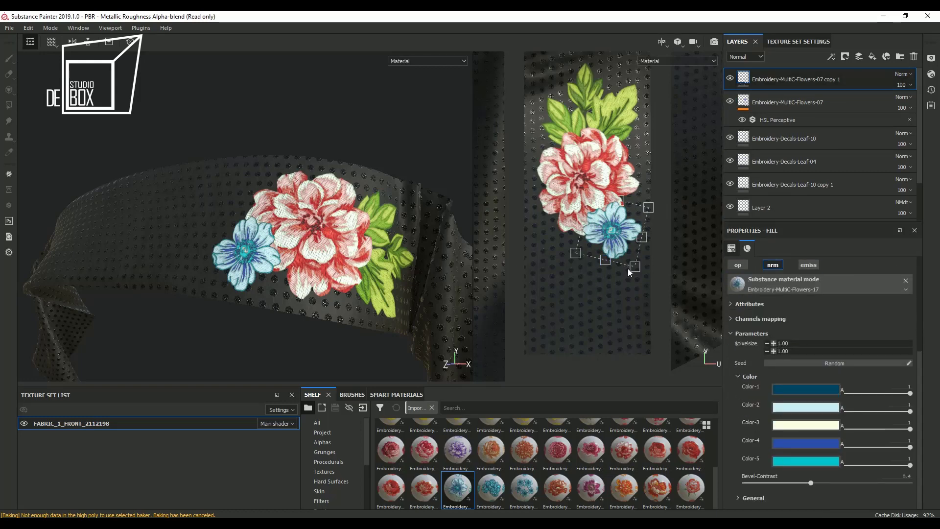
left_click_drag(629, 272, 629, 232)
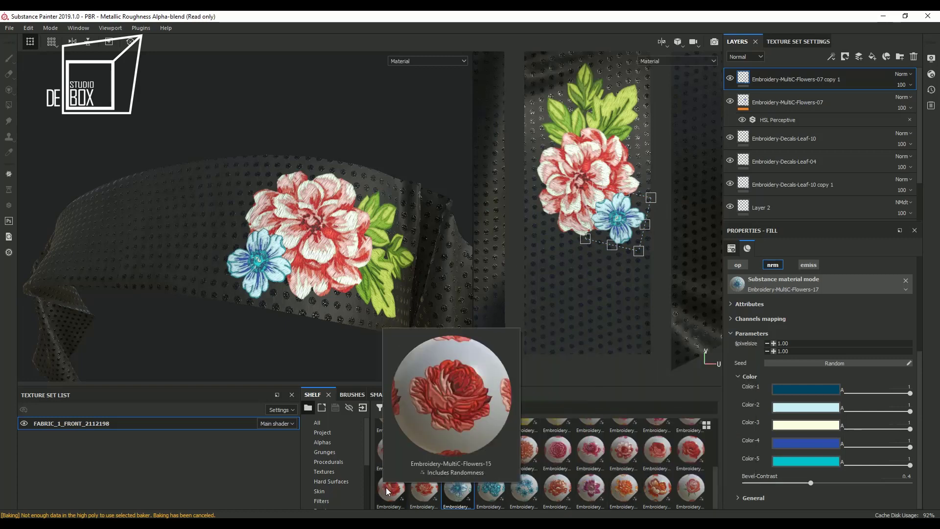
Duplicate the top flower layer as a red Embroidery-MultiC-Flowers-15 rose, then enlarge and rotate it
right_click(792, 80)
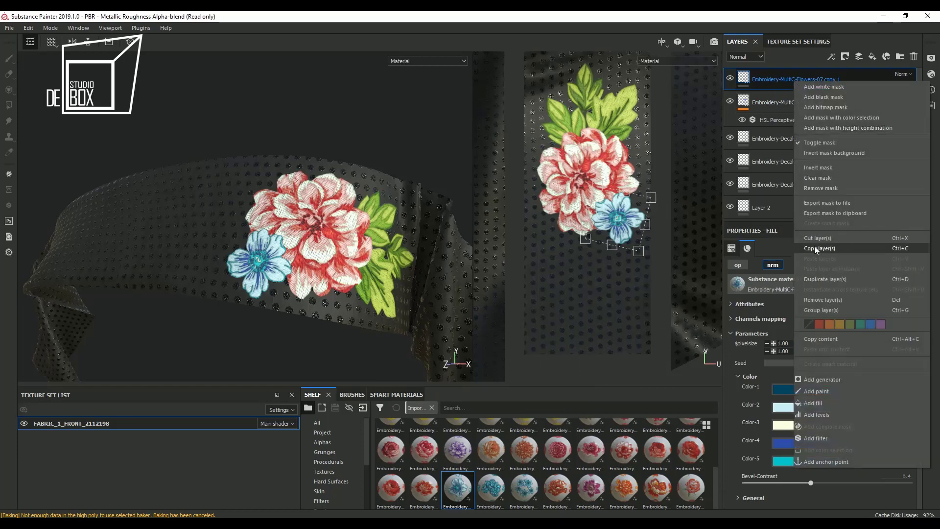
left_click(811, 274)
mouse_move(390, 487)
left_mouse_down()
mouse_move(795, 427)
mouse_move(805, 409)
left_mouse_up()
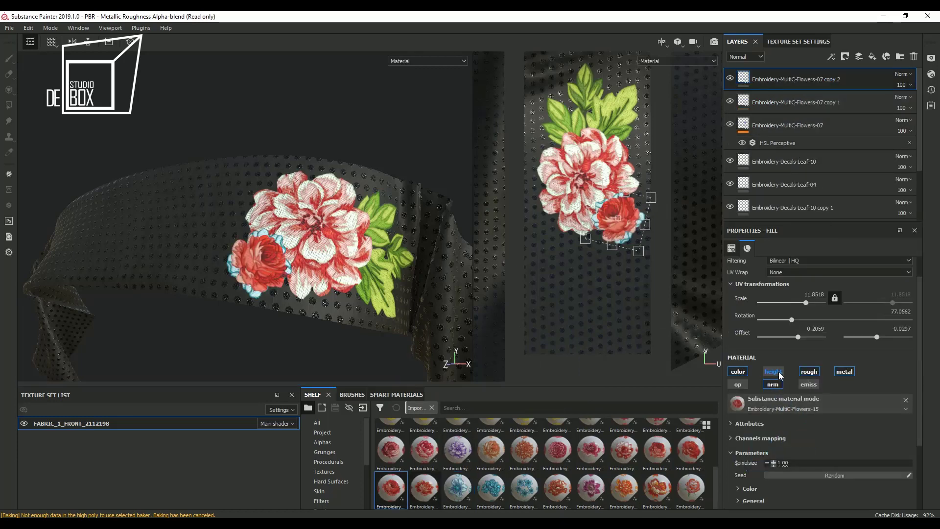
left_click_drag(586, 242, 533, 274)
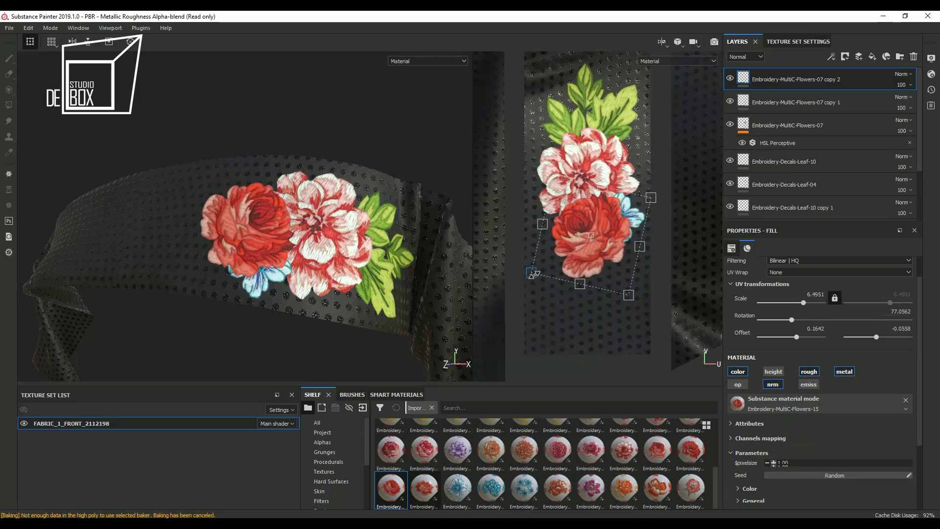
left_click_drag(651, 185, 642, 206)
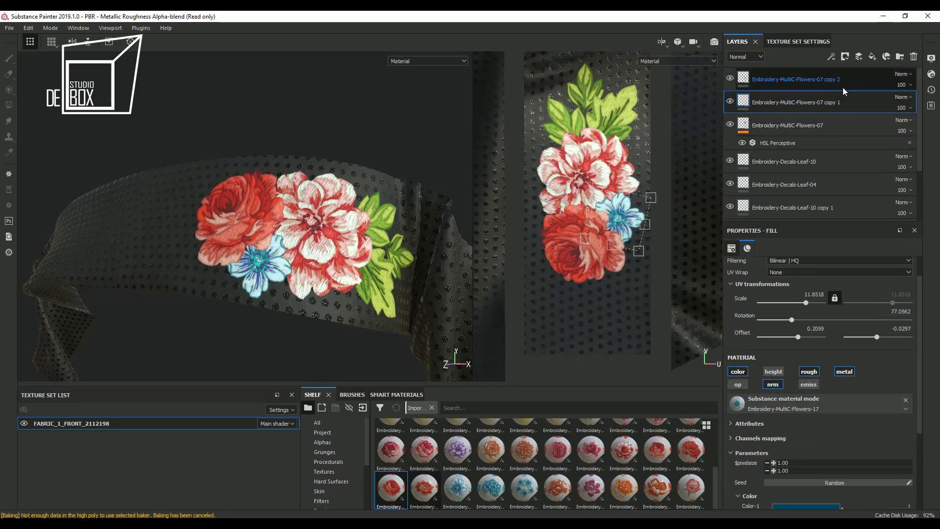
Put the blue flower layer above the rose and position the rose left of the bouquet at rotation 156.7704
left_click_drag(840, 102, 842, 72)
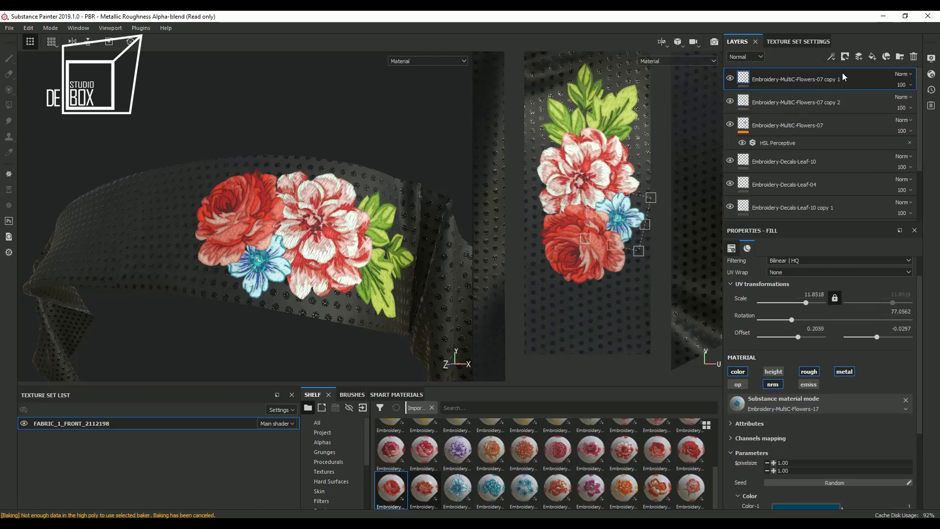
left_click(776, 104)
left_click_drag(587, 268, 590, 309)
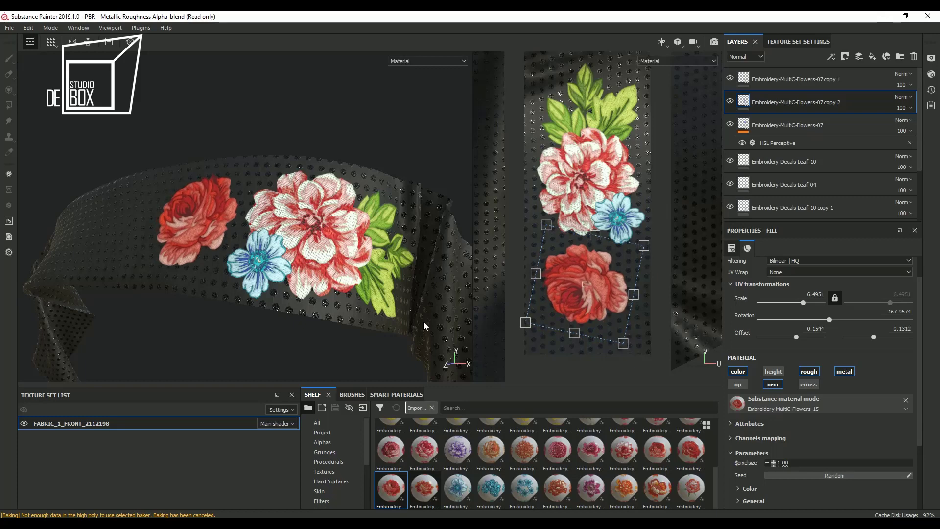
mouse_move(426, 325)
left_mouse_down("alt")
mouse_move(339, 322)
mouse_move(347, 328)
left_mouse_up("alt")
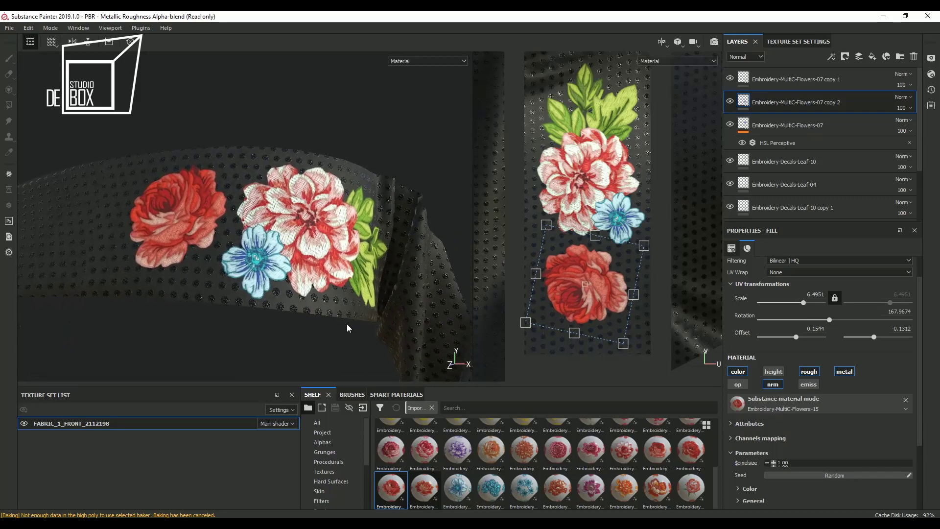
left_click_drag(559, 307, 585, 304)
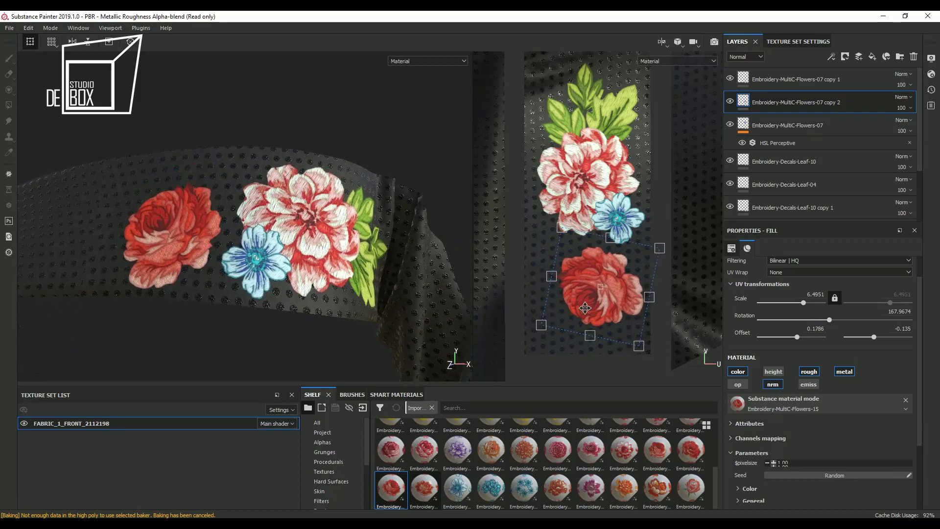
mouse_move(668, 268)
left_mouse_down()
mouse_move(671, 280)
mouse_move(630, 309)
left_mouse_up()
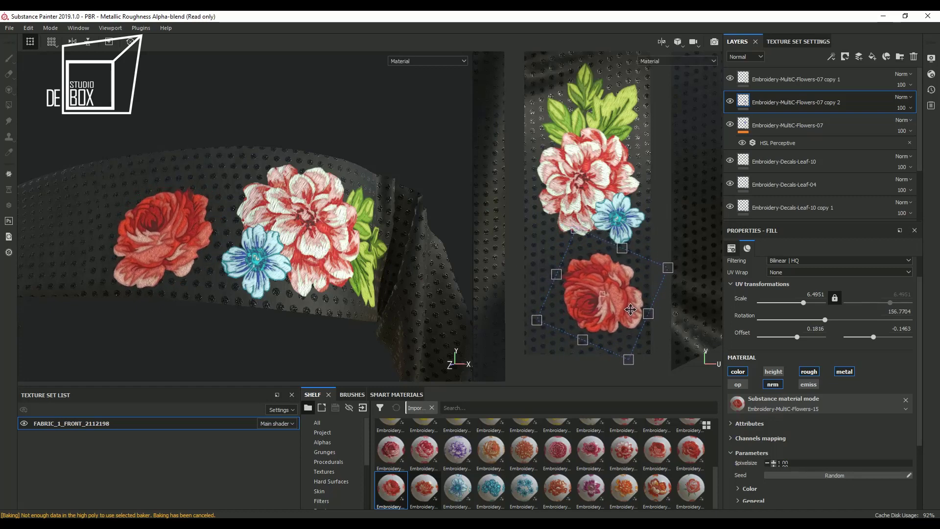
middle_click_drag(332, 309, 293, 291)
scroll(564, 499, "up", 2)
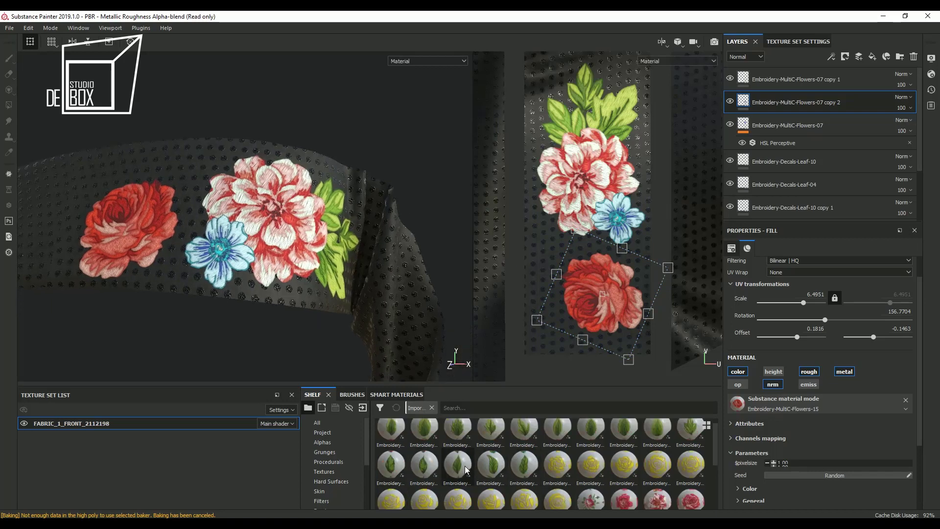
Add an Embroidery-Decals-Leaf-11 decal layer with UV Wrap set to None
left_click_drag(390, 458, 276, 252)
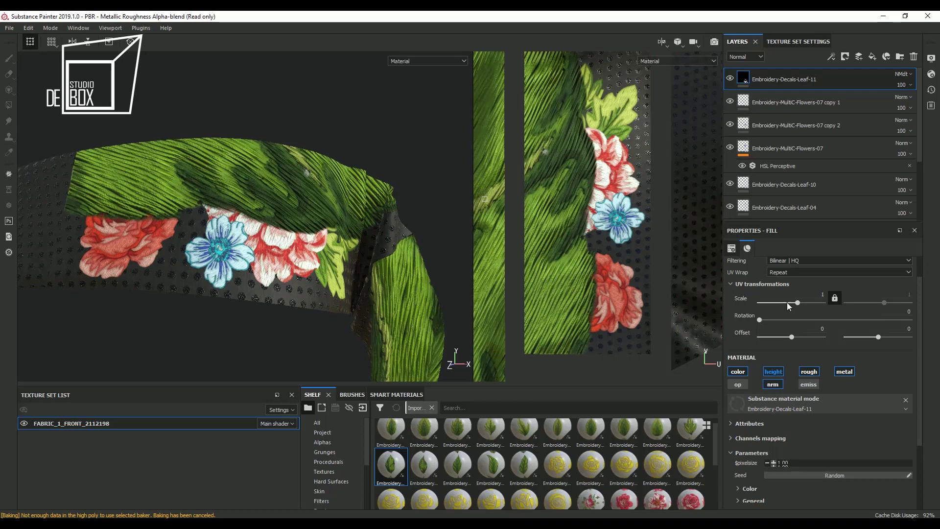
left_click(803, 274)
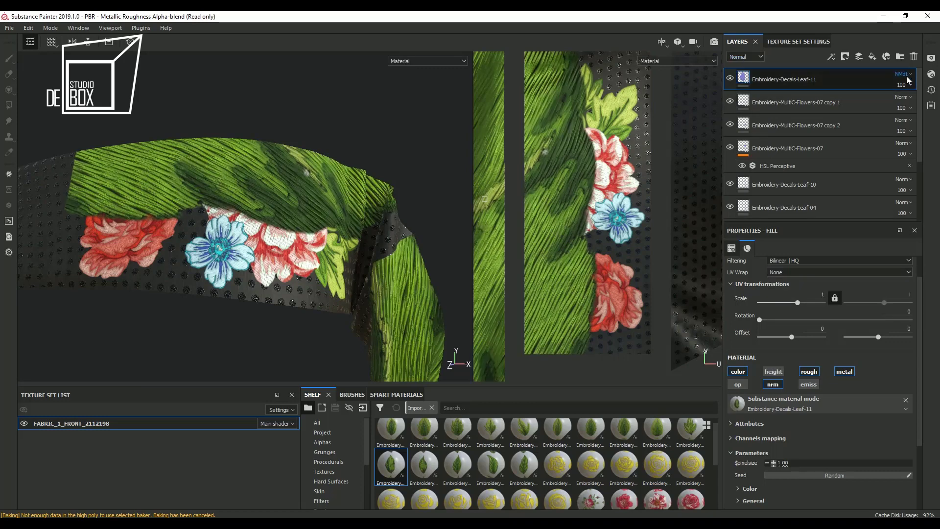
scroll(594, 266, "down", 3)
scroll(595, 267, "down", 2)
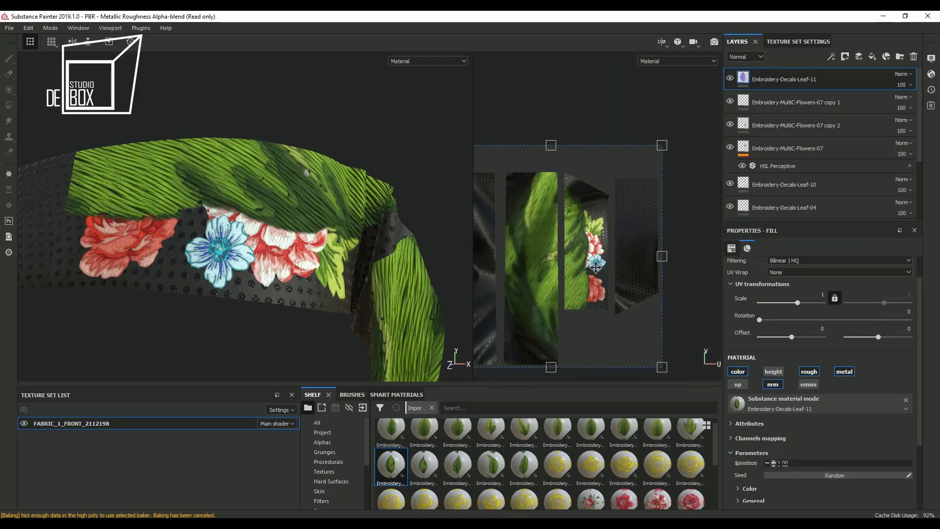
Shrink the leaf to scale 11.2763, rotate it 58.2275, and tuck it between the rose and bloom
mouse_move(662, 144)
left_mouse_down()
mouse_move(494, 297)
mouse_move(582, 277)
left_mouse_up()
scroll(587, 274, "up", 5)
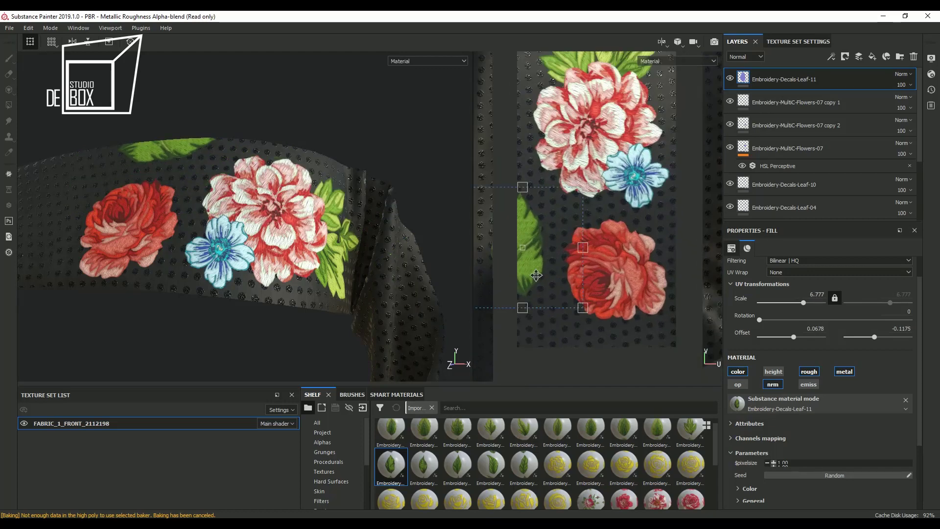
mouse_move(656, 244)
left_mouse_down()
mouse_move(660, 255)
mouse_move(634, 140)
left_mouse_up()
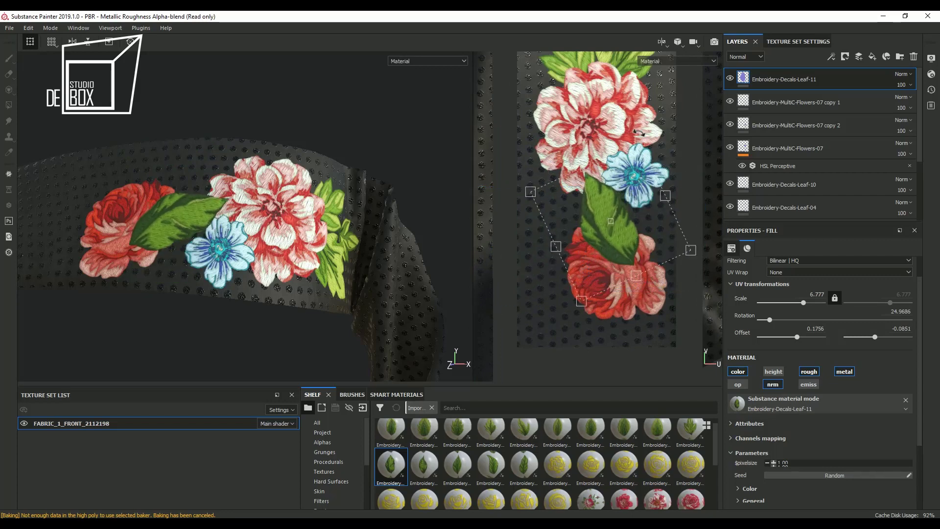
mouse_move(663, 192)
left_mouse_down()
mouse_move(612, 262)
mouse_move(590, 227)
left_mouse_up()
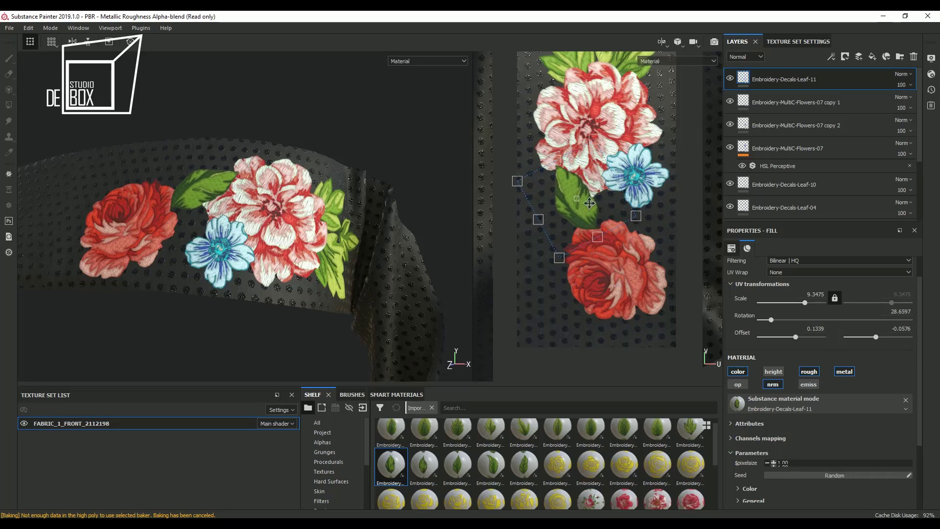
mouse_move(624, 132)
left_mouse_down()
mouse_move(608, 117)
mouse_move(581, 116)
left_mouse_up()
mouse_move(636, 181)
left_mouse_down()
mouse_move(616, 180)
mouse_move(575, 212)
left_mouse_up()
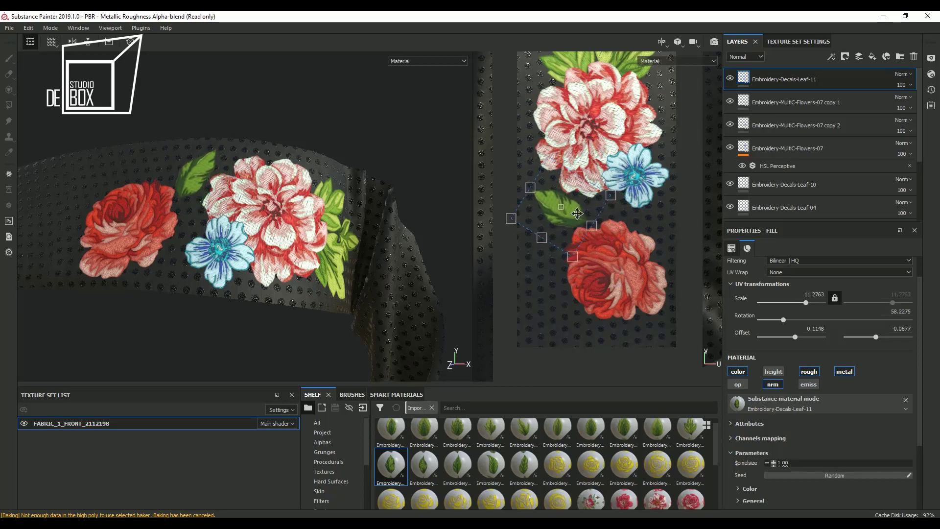
Duplicate the leaf layer as a Leaf-12 leaf placed below the pink flower
right_click(797, 89)
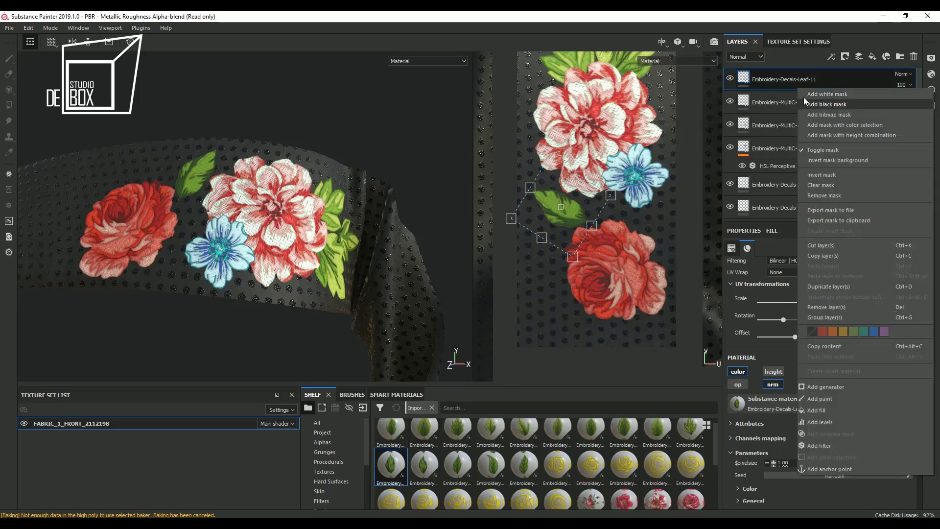
left_click(837, 286)
left_click_drag(435, 461, 815, 407)
mouse_move(619, 189)
left_mouse_down()
mouse_move(649, 183)
mouse_move(646, 233)
left_mouse_up()
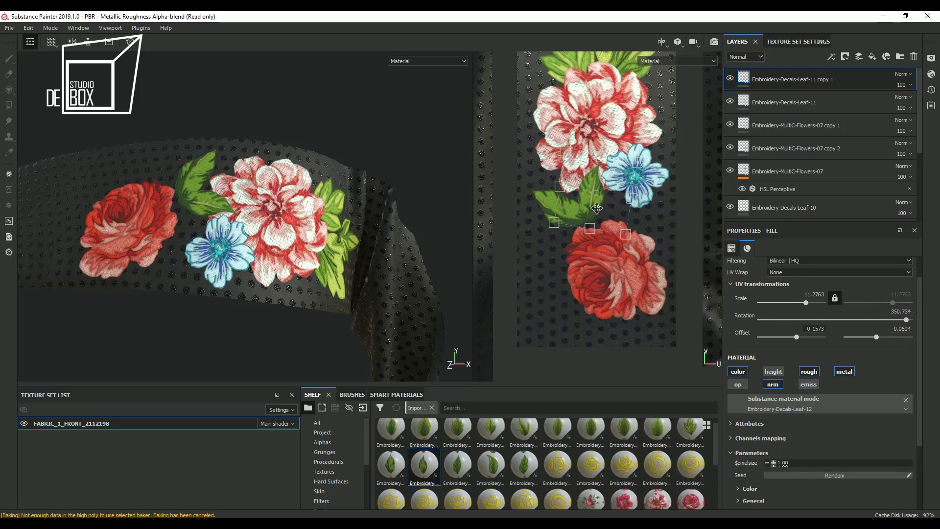
left_click_drag(596, 208, 592, 213)
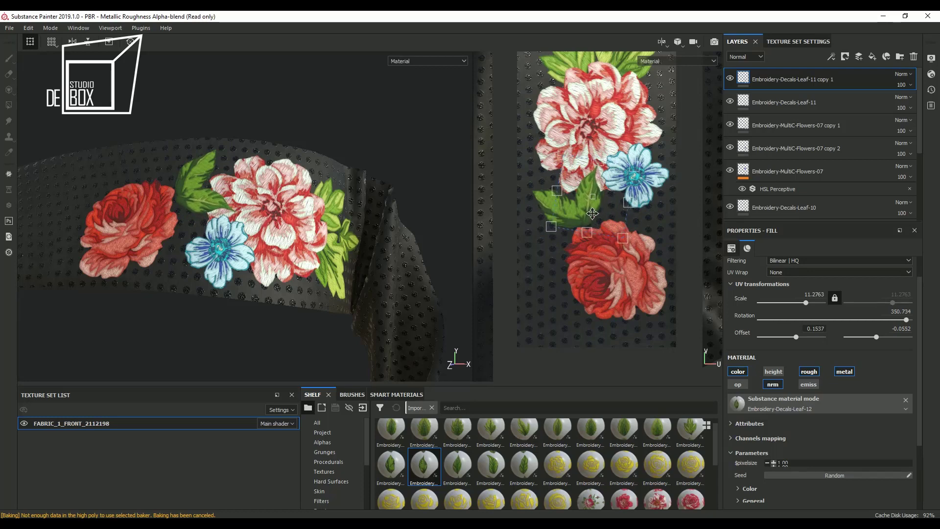
left_click(820, 105, "ctrl")
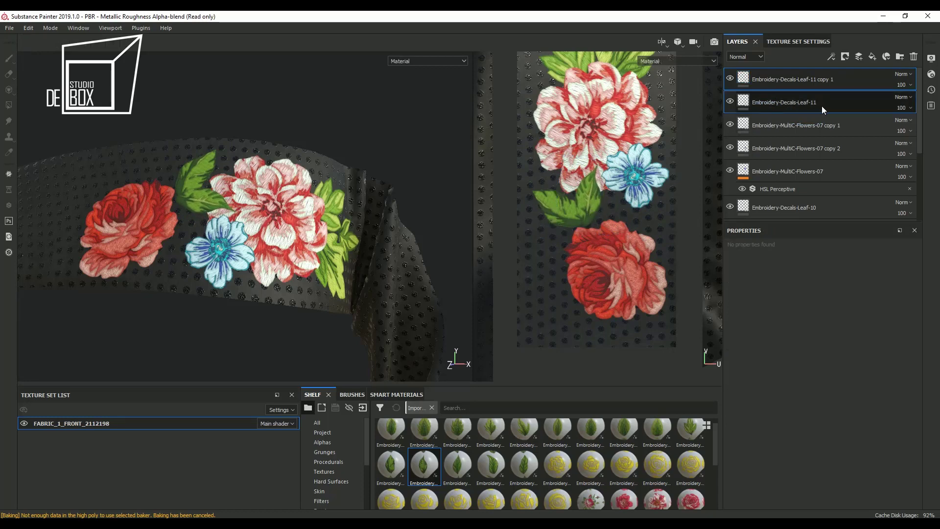
Duplicate the leaf copy as a Leaf-14 leaf beside the lower rose, rotated 319.8001
left_click(844, 75)
right_click(844, 76)
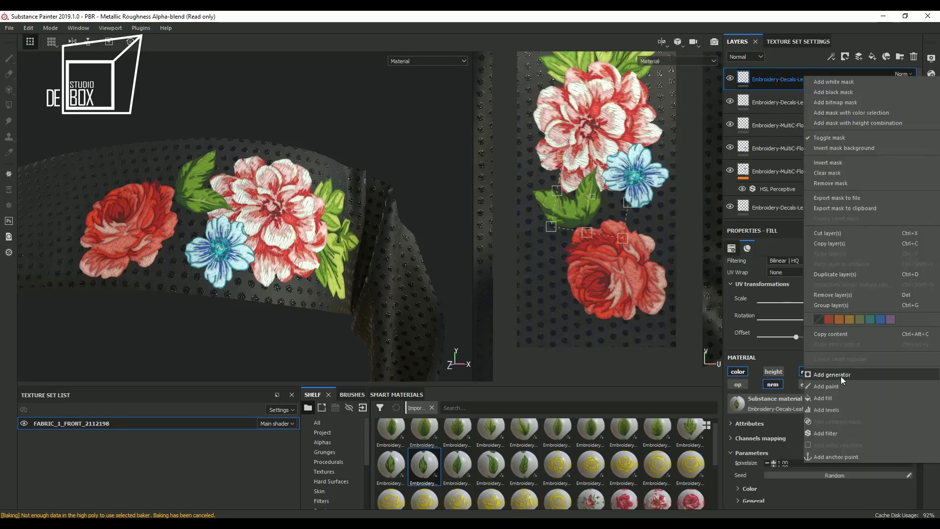
left_click(841, 276)
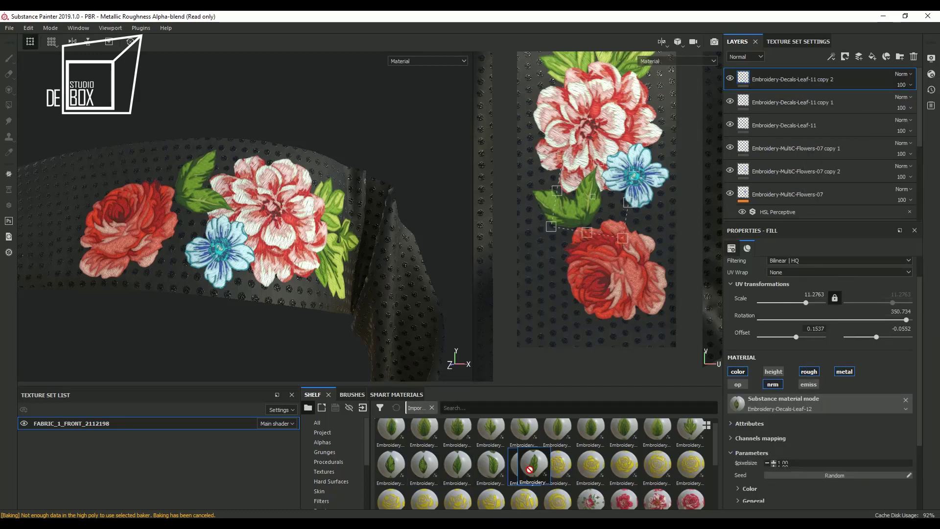
left_click_drag(529, 469, 794, 412)
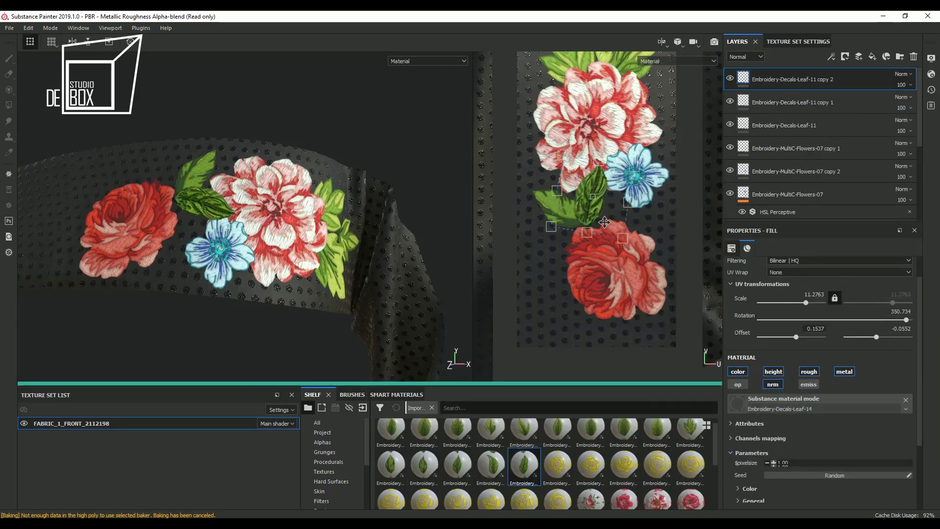
left_click_drag(625, 226, 630, 226)
mouse_move(654, 147)
left_mouse_down()
mouse_move(667, 195)
mouse_move(687, 193)
mouse_move(657, 226)
left_mouse_up()
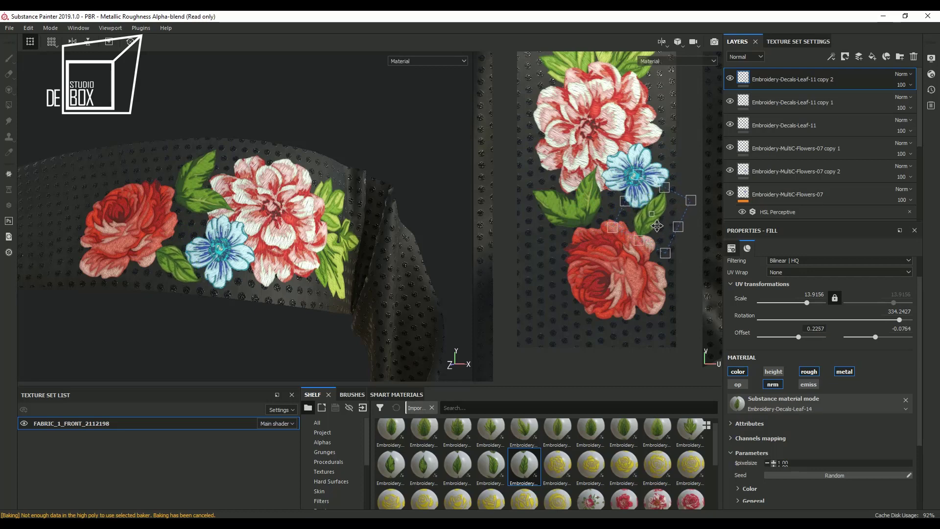
left_click_drag(704, 195, 666, 233)
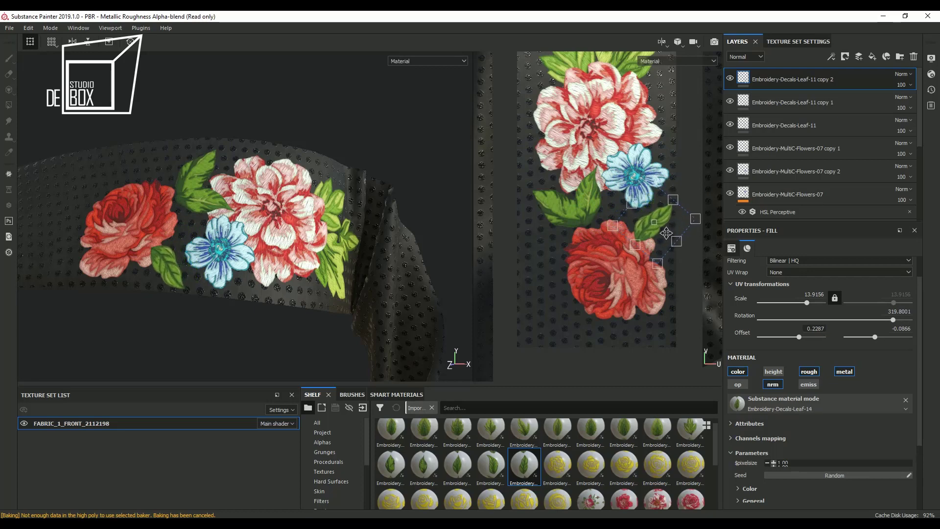
left_click(783, 104)
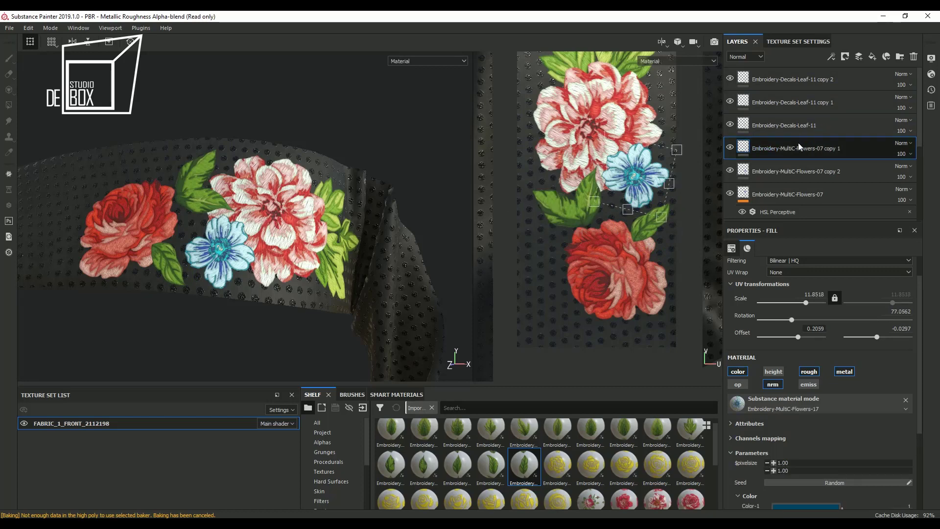
Raise the lower red rose and move its layer to the top, then rotate the Leaf-14 leaf slightly
left_click(797, 171)
left_click_drag(647, 293, 640, 270)
left_click_drag(803, 171, 807, 81)
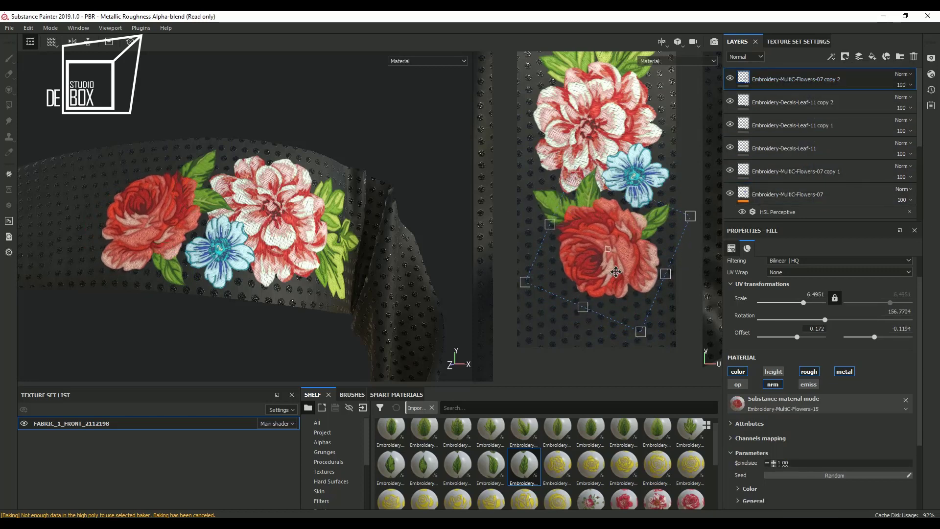
left_click(782, 104)
left_click_drag(692, 219, 689, 208)
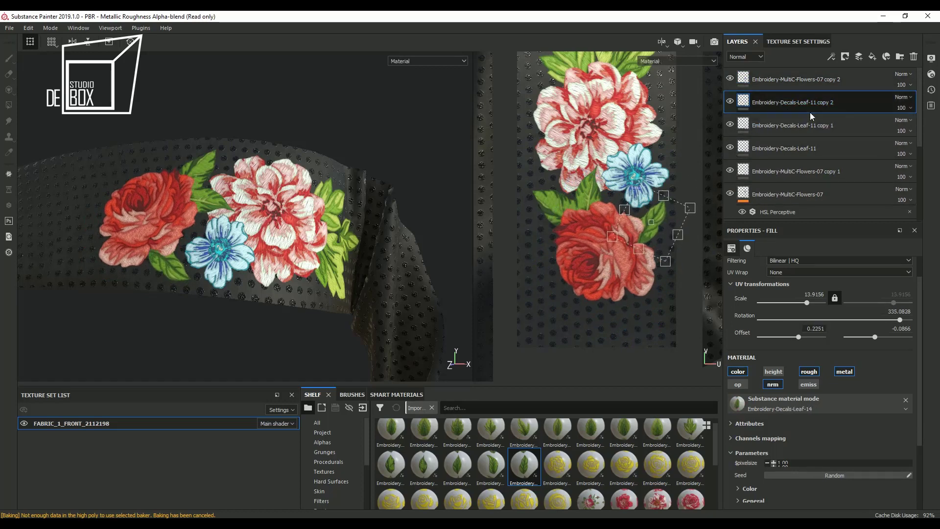
mouse_move(810, 112)
left_mouse_down()
mouse_move(847, 184)
mouse_move(837, 112)
left_mouse_up()
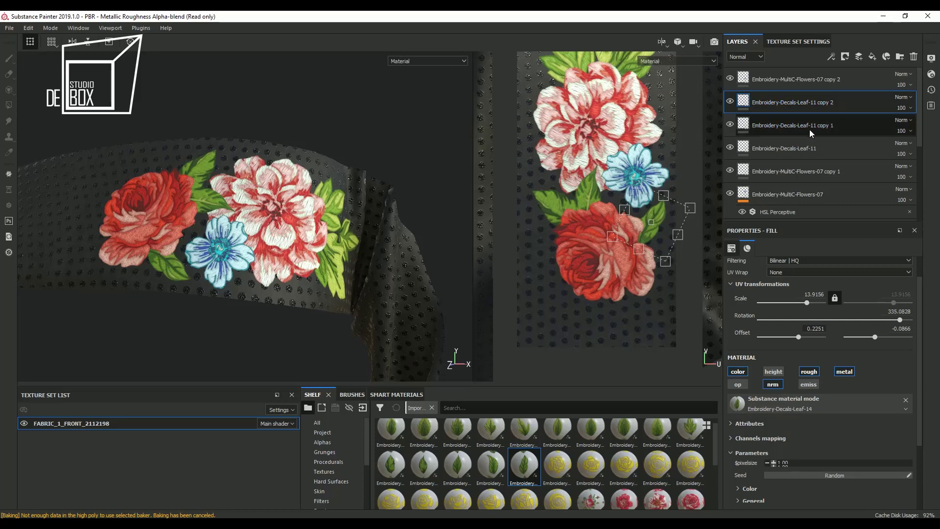
Duplicate the Leaf-12 layer, mirror it with negative scale, and rotate it to 343.1897
left_click(809, 129)
right_click(809, 129)
left_click(836, 331)
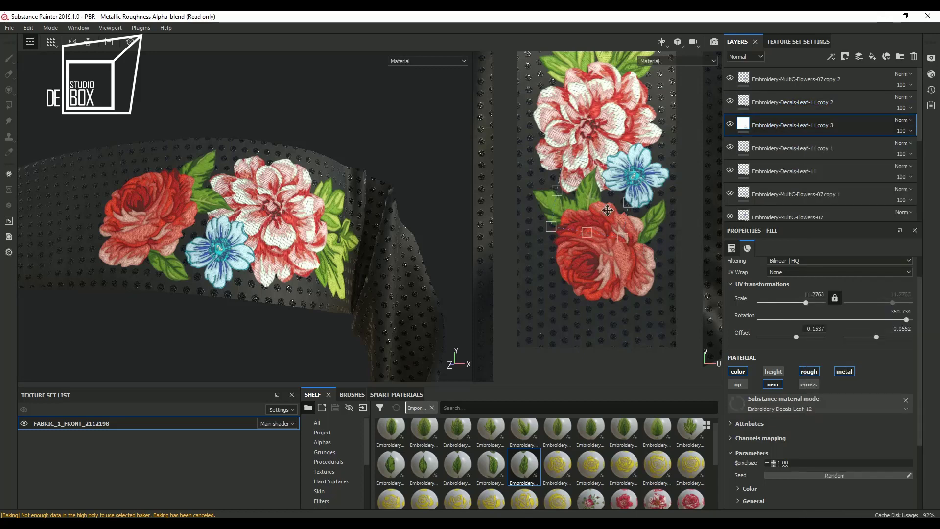
left_click_drag(615, 199, 632, 206)
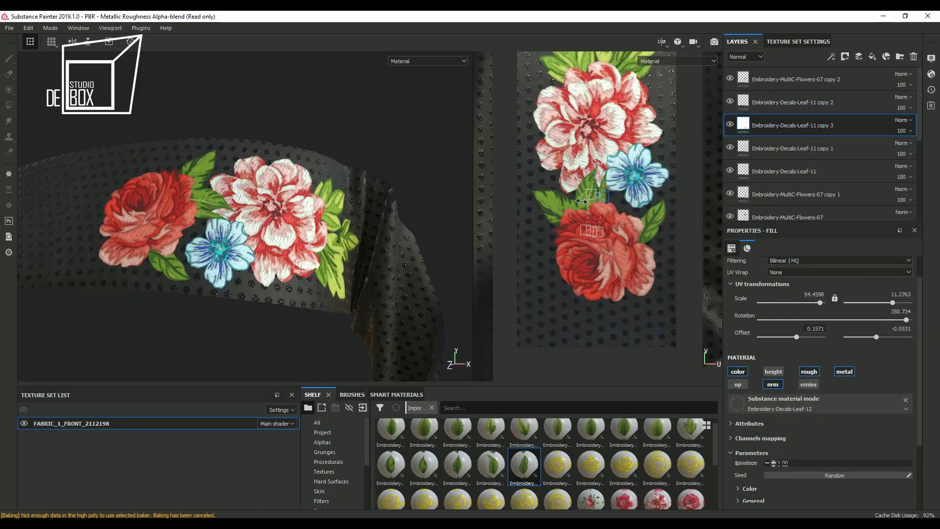
mouse_move(542, 200)
left_mouse_down()
mouse_move(527, 199)
mouse_move(617, 198)
left_mouse_up()
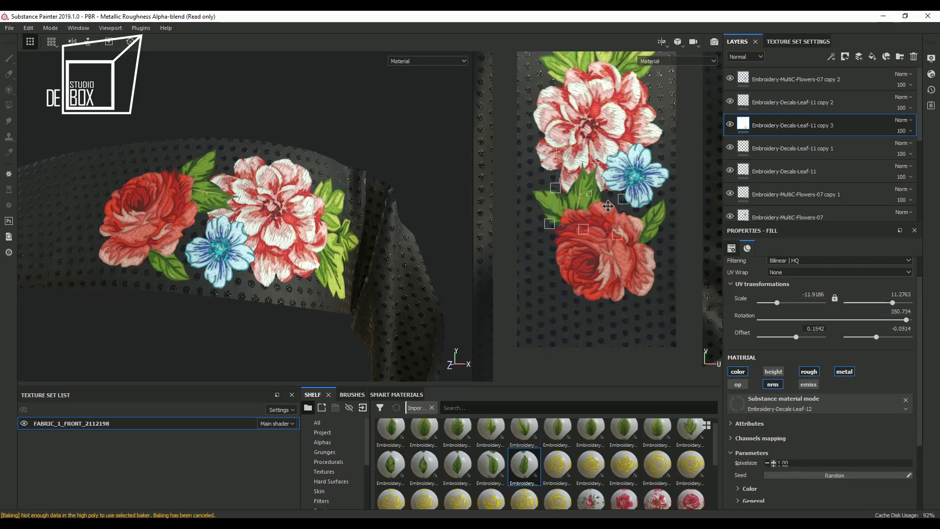
mouse_move(670, 169)
left_mouse_down()
mouse_move(676, 218)
mouse_move(650, 204)
left_mouse_up()
left_click_drag(682, 158, 664, 160)
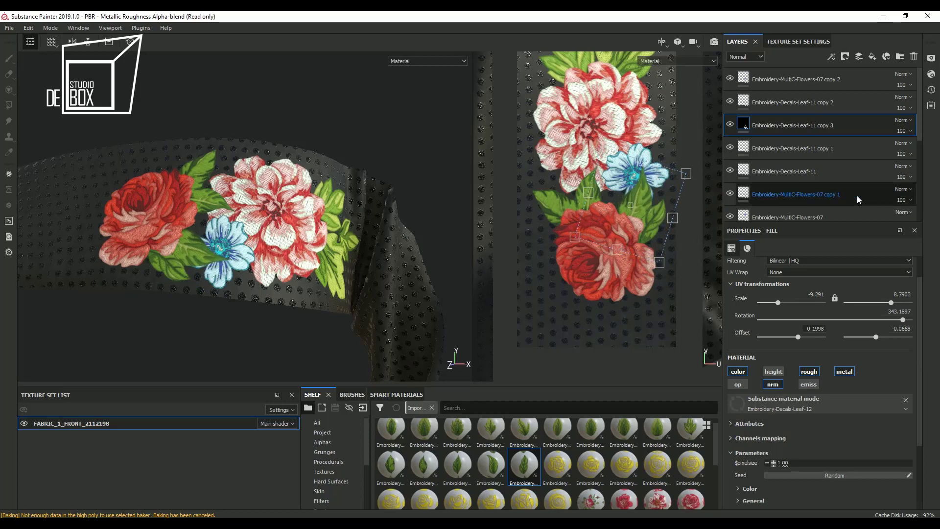
Move the blue flower layer above the leaf layers
left_click(806, 154)
left_click(806, 195)
left_click_drag(806, 217, 812, 124)
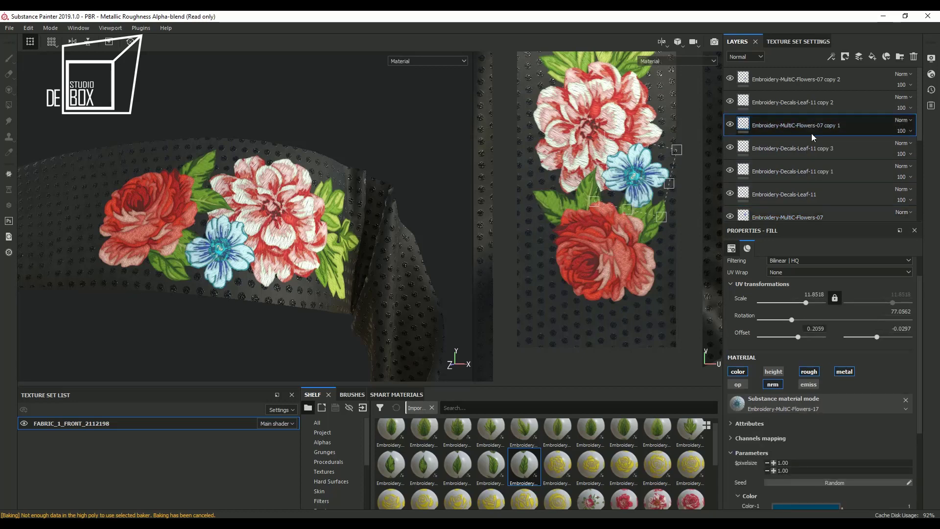